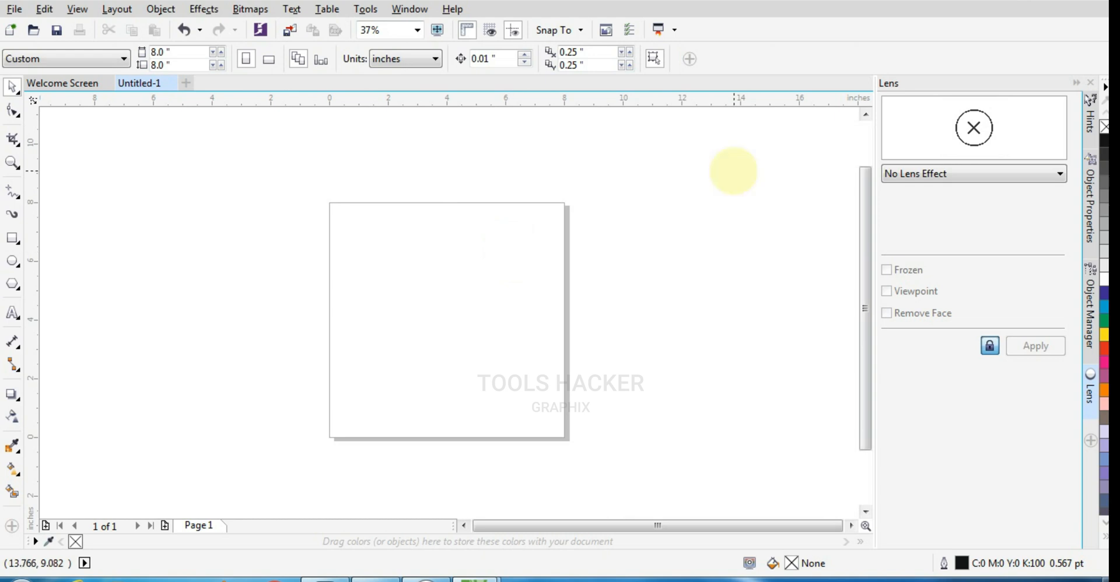
Draw a circle about 4.56 inches in diameter centred on the page at 4, 4 inches.
left_click(11, 260)
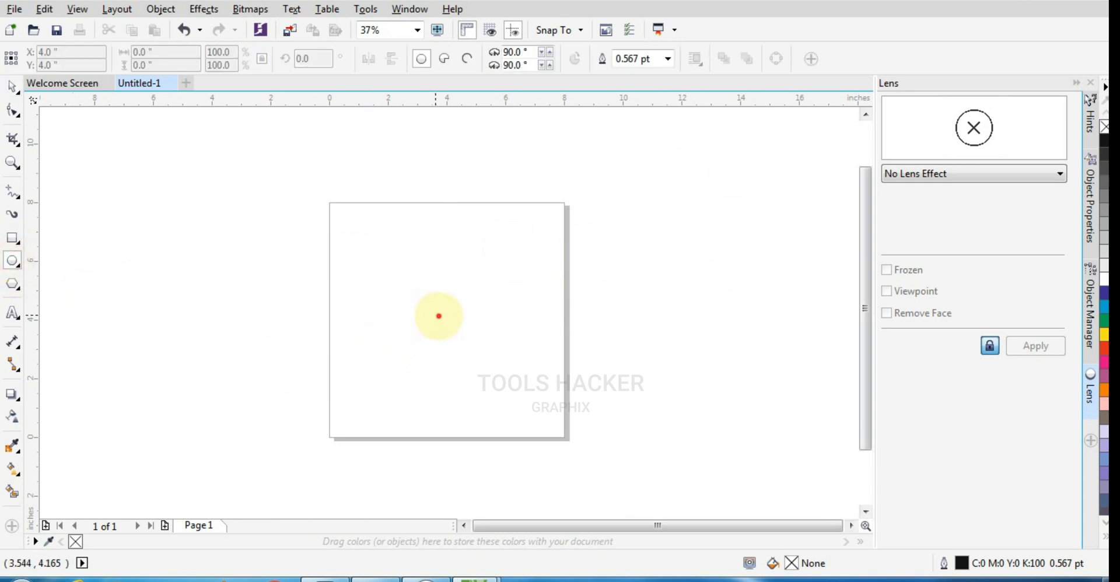
left_click_drag(440, 315, 508, 380)
scroll(477, 312, "up", 2)
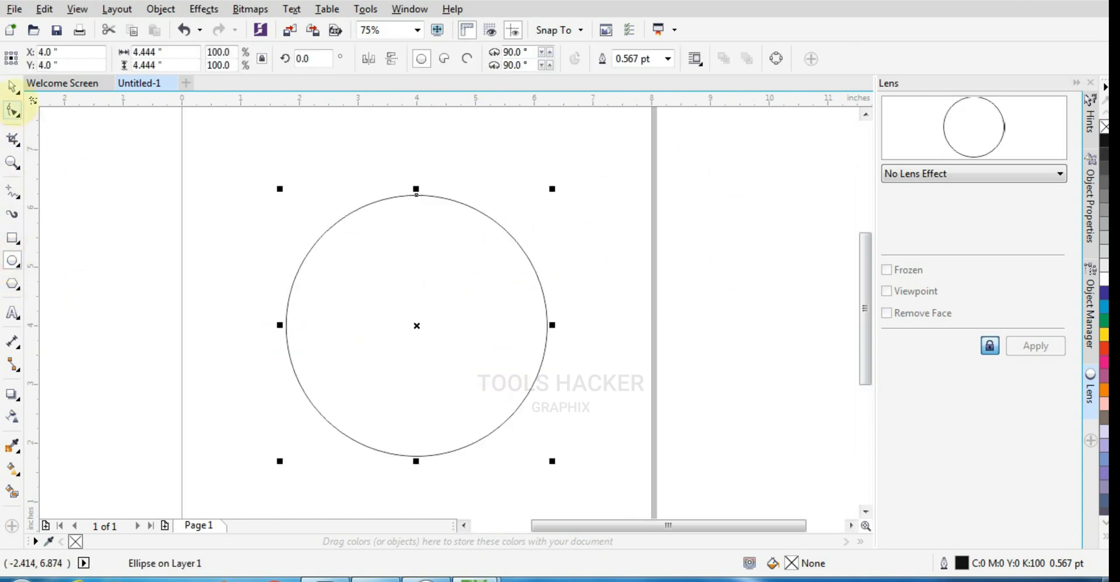
left_click_drag(553, 461, 556, 465)
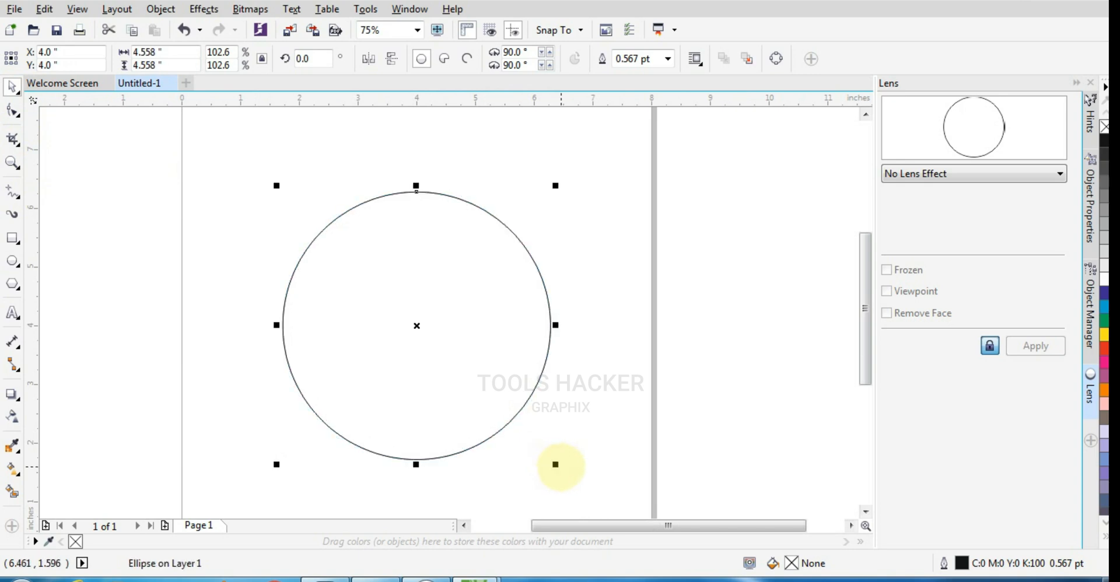
scroll(496, 296, "up", 1)
scroll(492, 302, "down", 1)
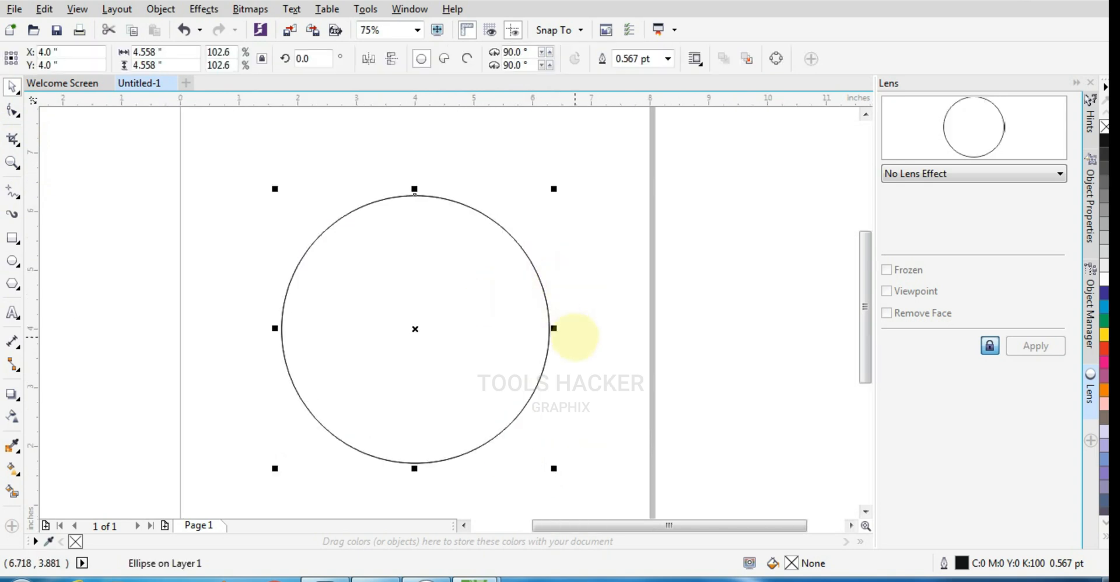
Make a smaller copy of the circle, about 3.07 inches in diameter, and nudge it down to Y 3.46 inches.
left_click_drag(553, 468, 510, 465)
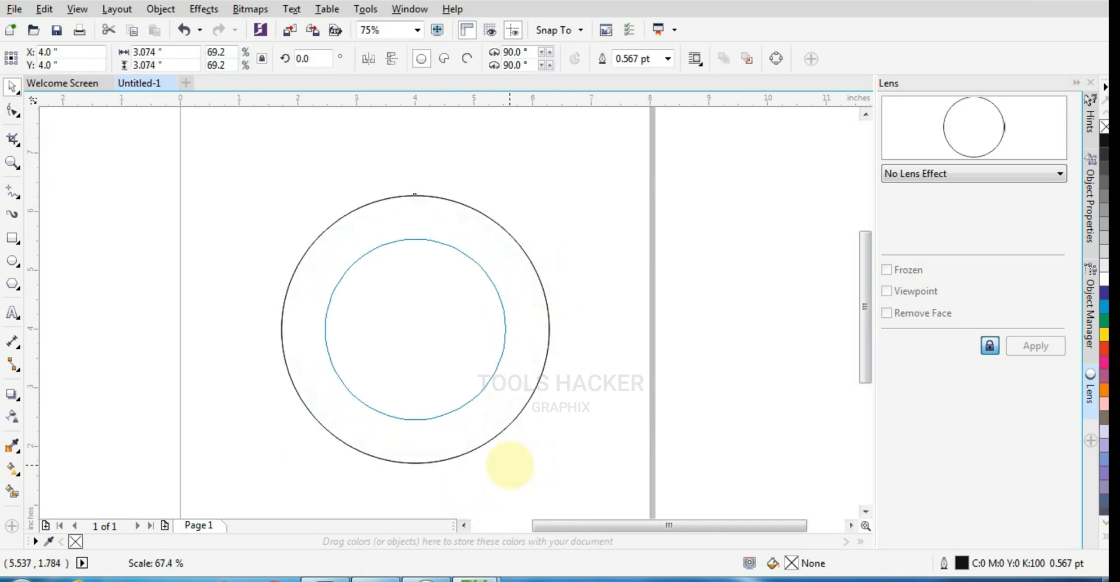
key("Down")
key("Down")
key("Down")
key("Down")
key("Down")
key("Down")
key("Down")
key("Down")
key("Down")
key("Down")
key("Down")
key("Down")
key("Down")
key("Down")
key("Down")
key("Down")
key("Down")
key("Down")
key("Down")
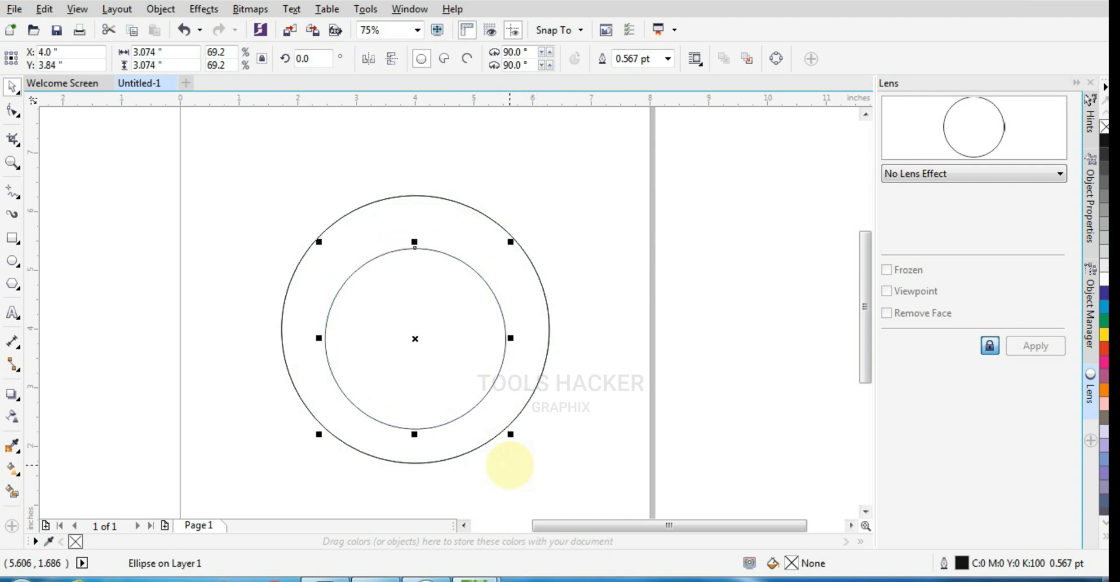
key("Down")
key("Down")
key("Down")
key("Down")
key("Down")
key("Down")
key("Down")
key("Down")
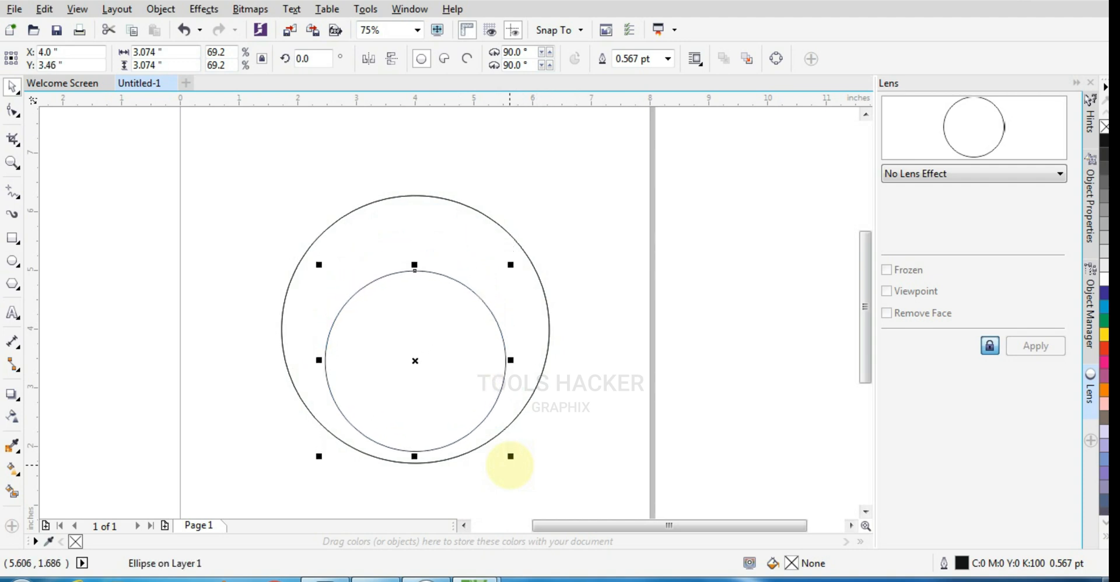
Enlarge the inner circle from its centre to about 3.24 inches in diameter and deselect everything.
left_click_drag(511, 264, 519, 249)
key("ctrl+a")
left_click(619, 264)
scroll(469, 257, "up", 1)
scroll(361, 256, "down", 1)
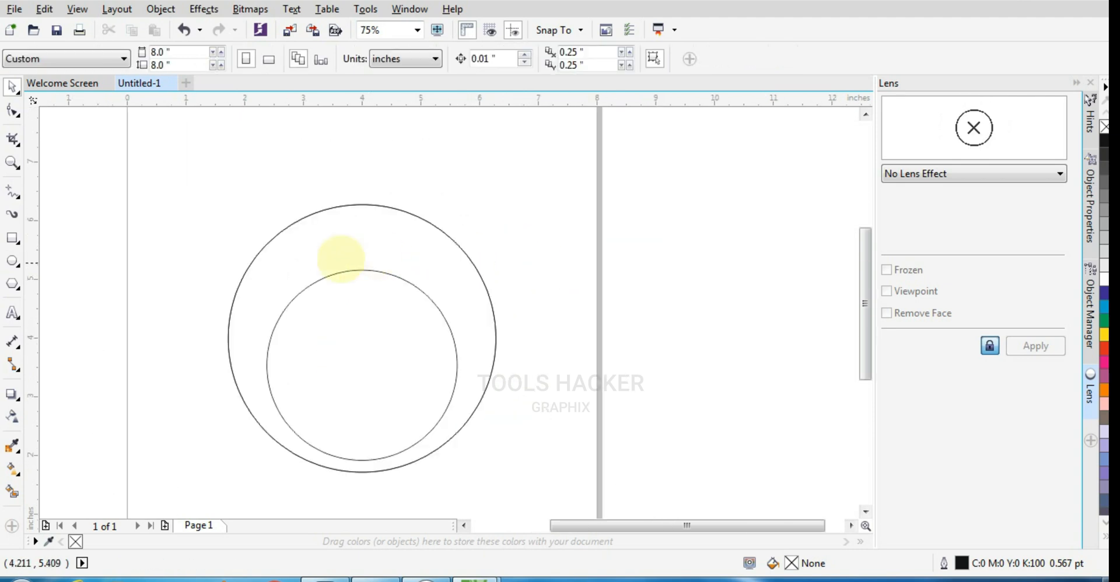
Add a vertical guideline through the centre of the circles at about X 4 inches.
scroll(312, 249, "up", 2)
scroll(360, 262, "down", 1)
left_click(211, 290)
left_click_drag(33, 305, 434, 379)
scroll(400, 337, "down", 1)
scroll(408, 325, "up", 1)
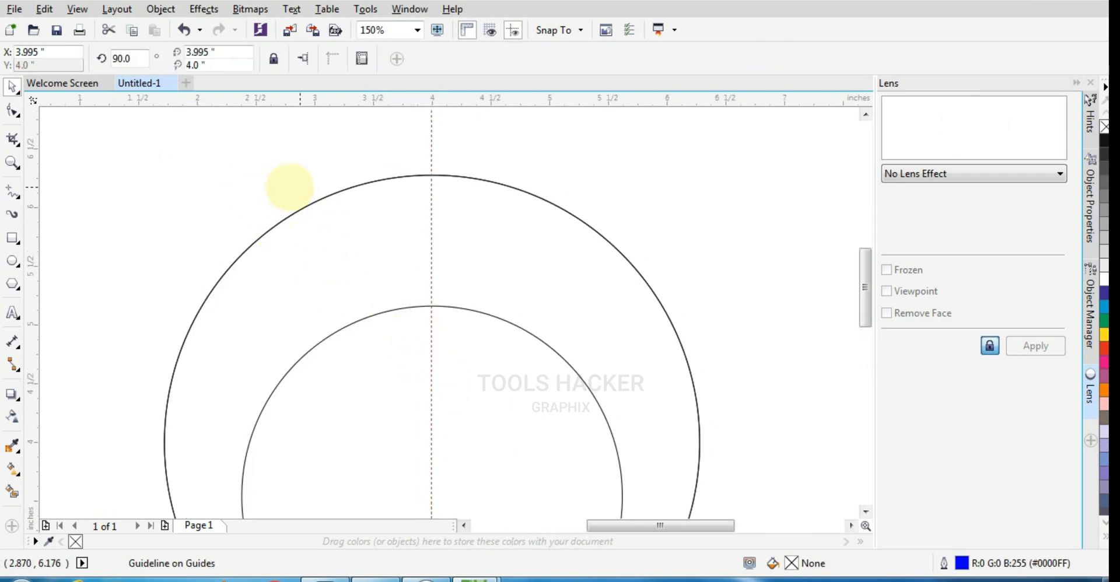
Draw a rectangle about 0.86 by 2.33 inches from the outer circle's top quadrant, extending down and left of the guideline.
left_click(12, 238)
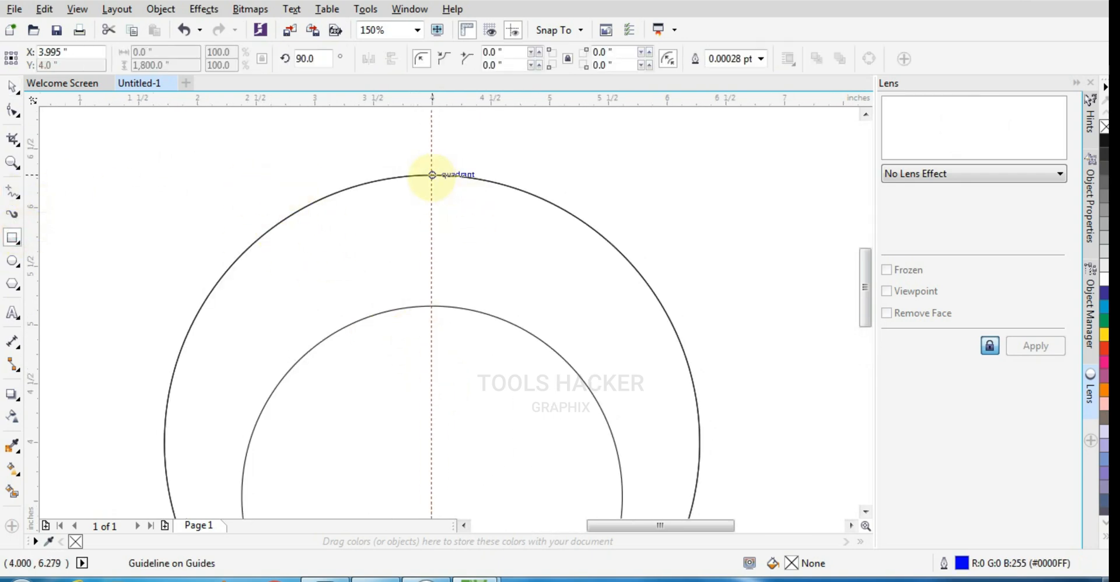
left_click_drag(431, 174, 332, 448)
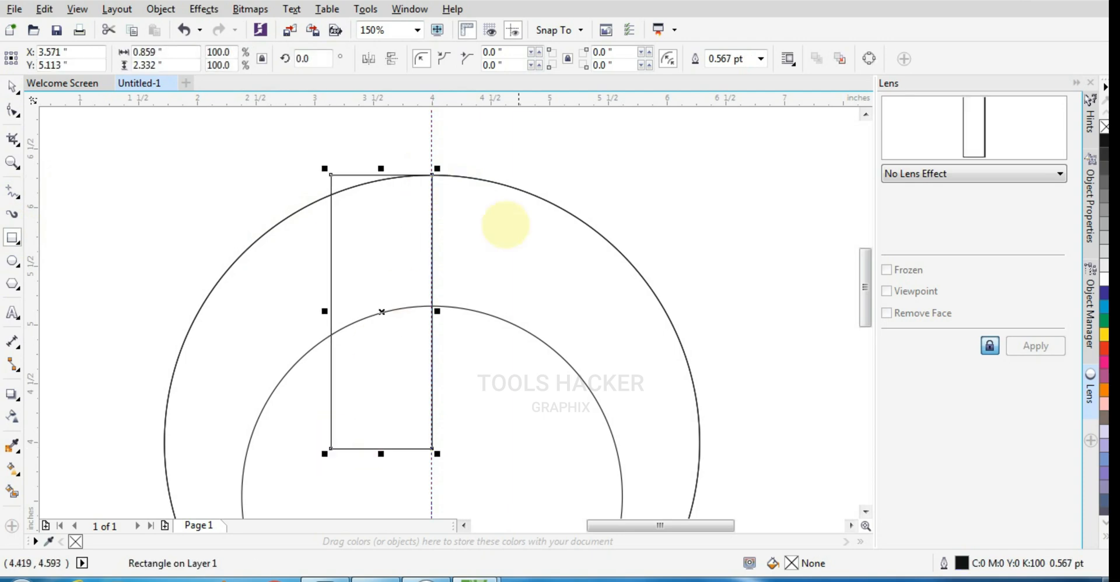
scroll(405, 200, "up", 1)
Convert the rectangle to curves, move its upper-left node onto the outer circle, and bend its top edge along the circle.
left_click(12, 113)
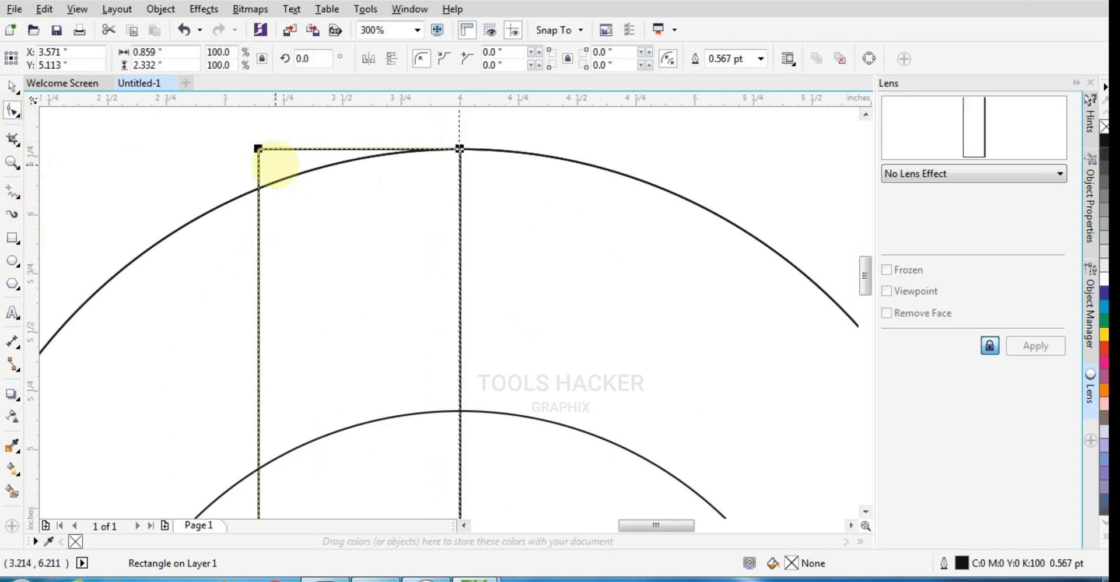
key("ctrl+q")
left_click_drag(260, 150, 260, 187)
scroll(369, 211, "up", 2)
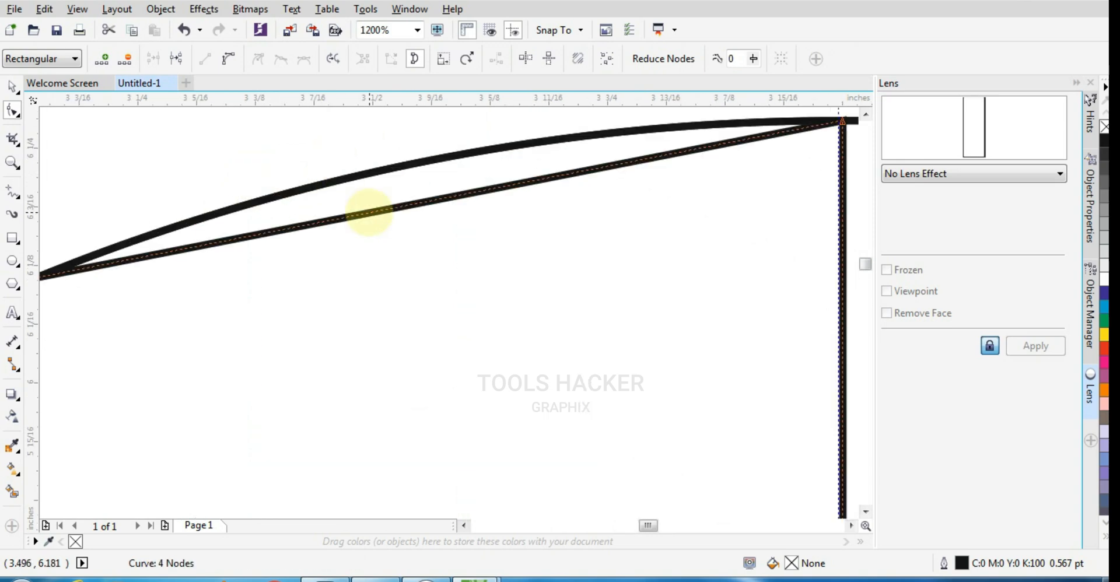
left_click(230, 58)
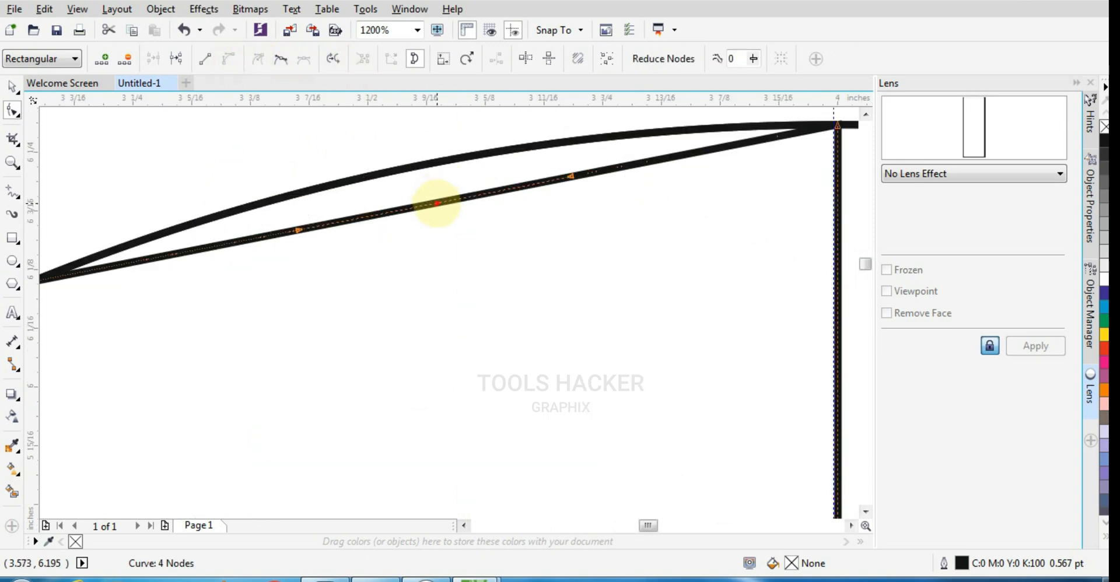
left_click_drag(438, 201, 431, 169)
scroll(432, 169, "down", 3)
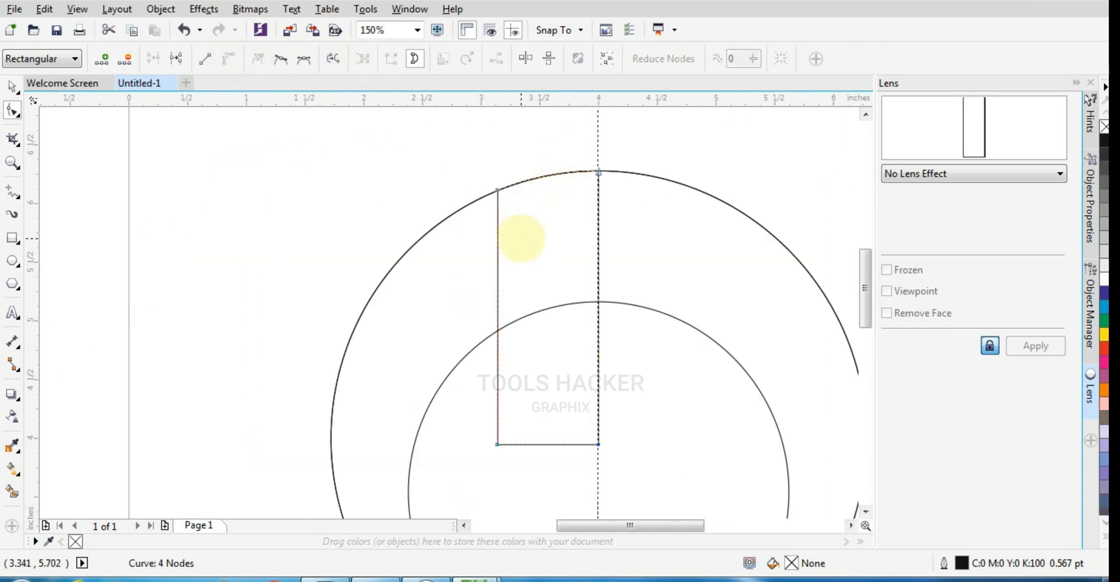
Add a node on the shape's left edge and move it onto the left side of the inner circle.
scroll(521, 238, "down", 1)
scroll(466, 339, "down", 1)
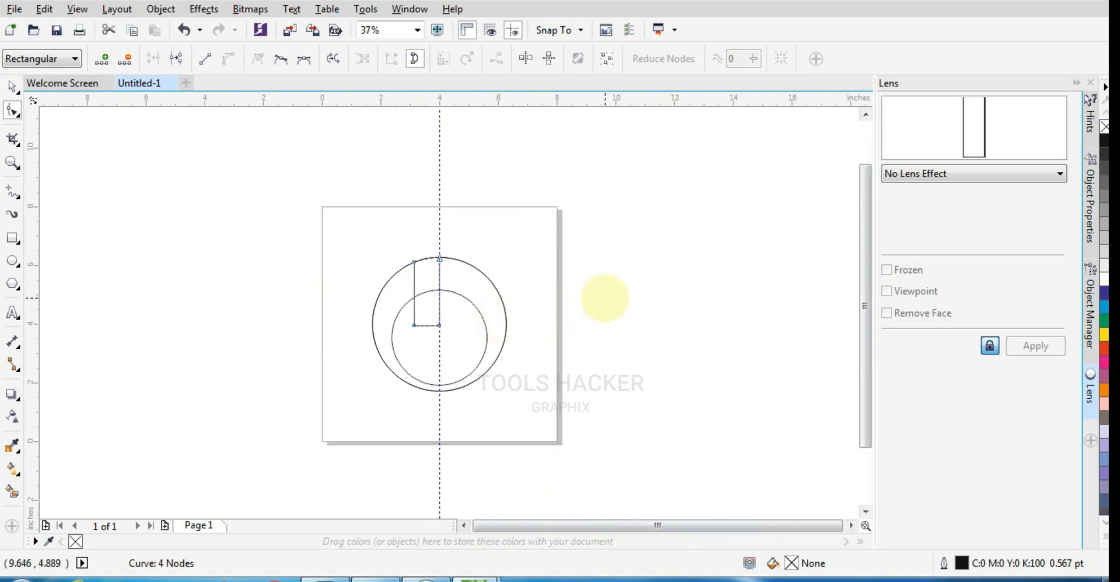
scroll(362, 276, "up", 2)
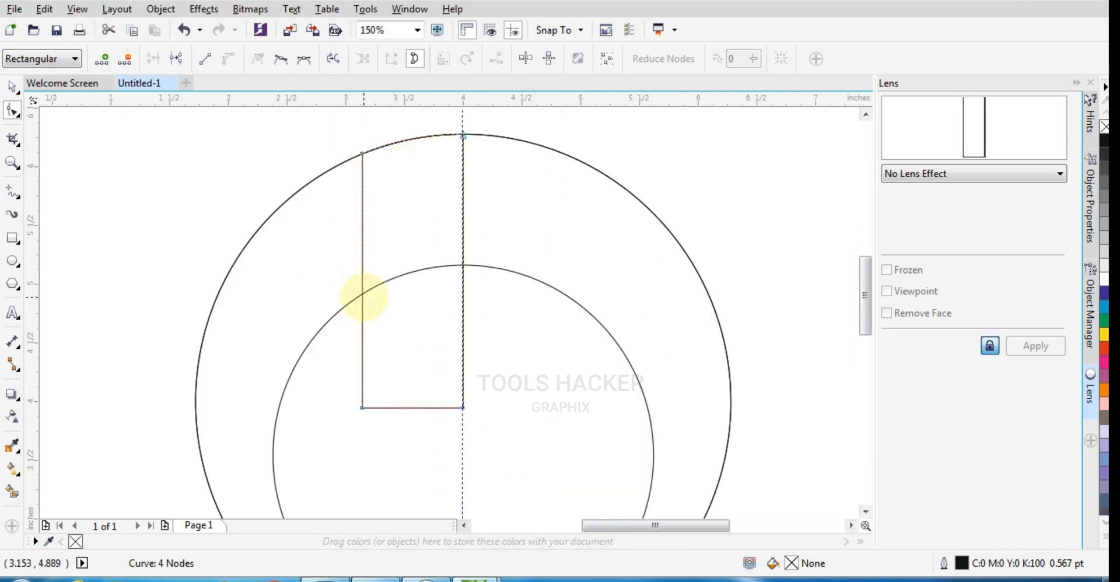
left_click_drag(362, 298, 305, 348)
scroll(357, 220, "up", 1)
scroll(345, 220, "down", 1)
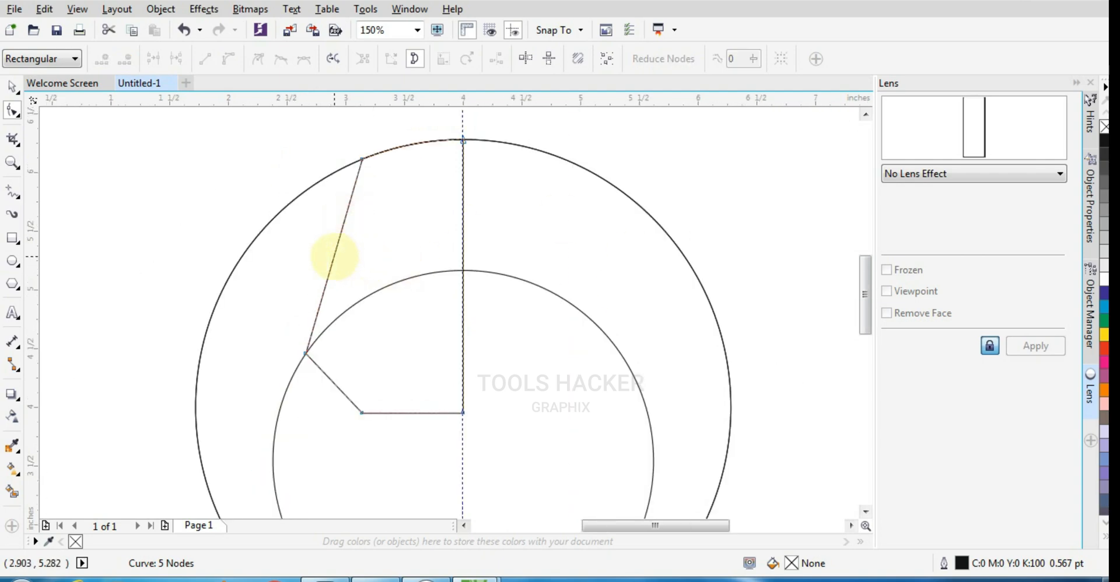
Convert the shape's upper-left segment to a curve, bend it inward toward the guideline, and adjust the upper node's handle.
left_click(334, 256)
left_click(224, 59)
left_click_drag(332, 243, 408, 195)
scroll(383, 159, "up", 1)
left_click(344, 159)
scroll(355, 150, "up", 2)
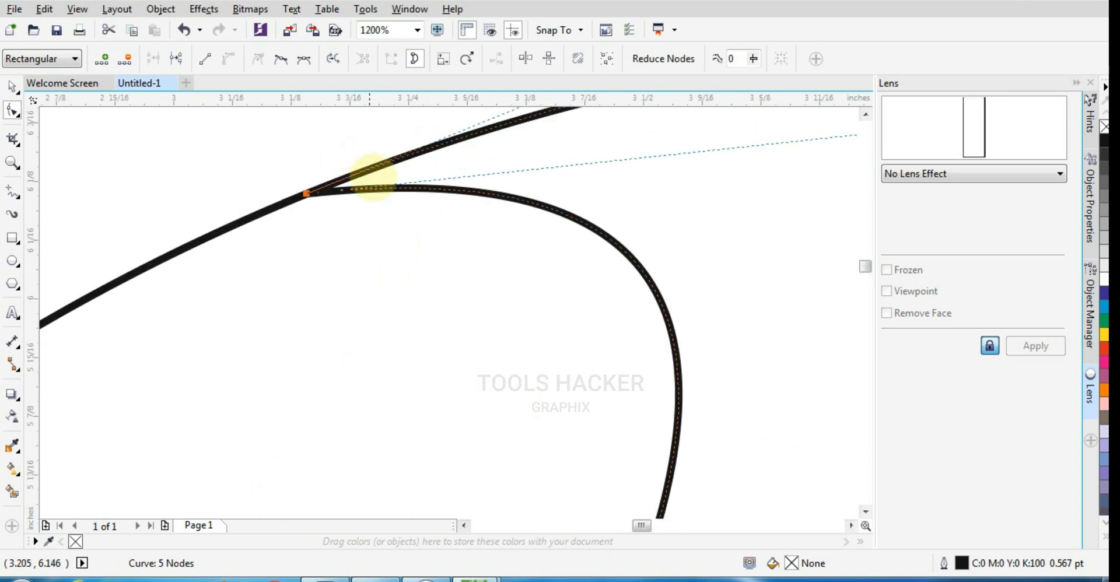
scroll(402, 272, "down", 1)
left_click_drag(691, 197, 590, 192)
Adjust the lower end of the left curve and slide its node down along the inner circle for a smoother join.
scroll(590, 192, "down", 1)
mouse_move(589, 268)
left_mouse_down()
mouse_move(619, 280)
mouse_move(610, 275)
left_mouse_up()
scroll(493, 230, "down", 1)
scroll(482, 309, "up", 1)
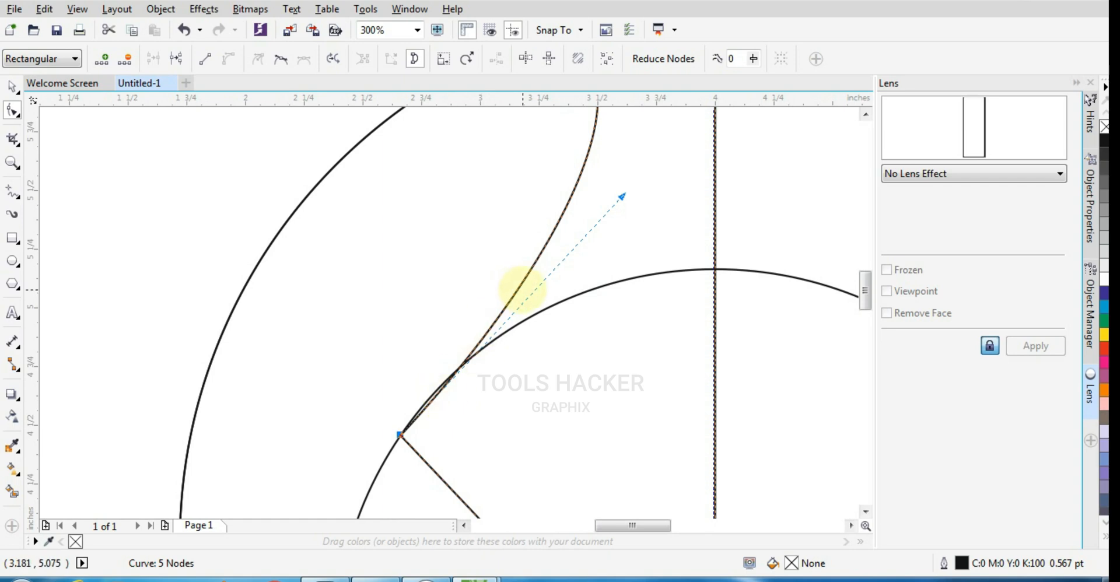
left_click_drag(400, 435, 385, 458)
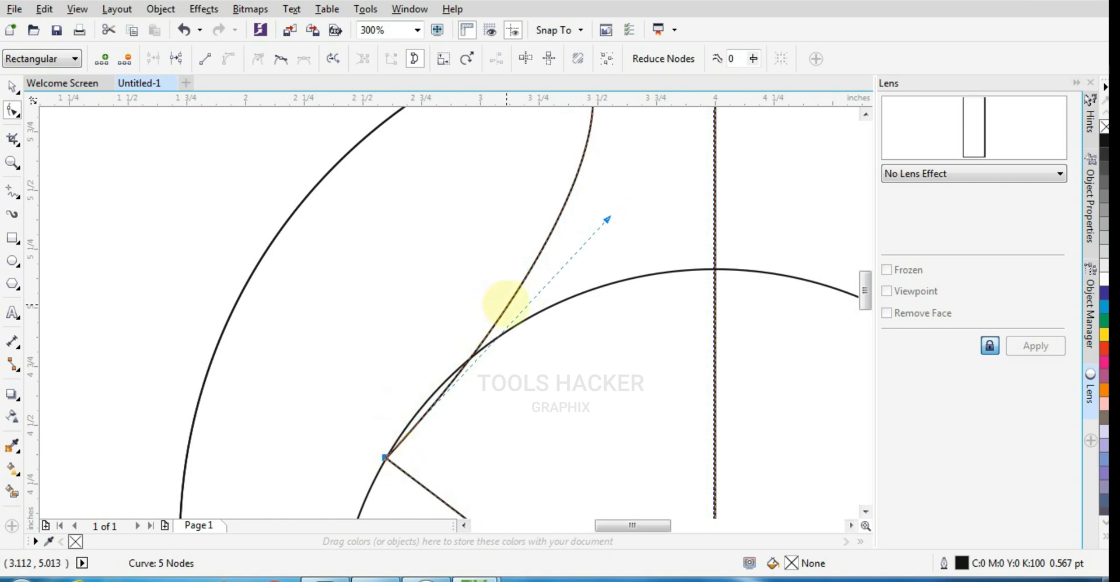
scroll(505, 303, "down", 1)
Add a node midway along the left curve and adjust its handles to refine the neck's bend.
double_click(519, 240)
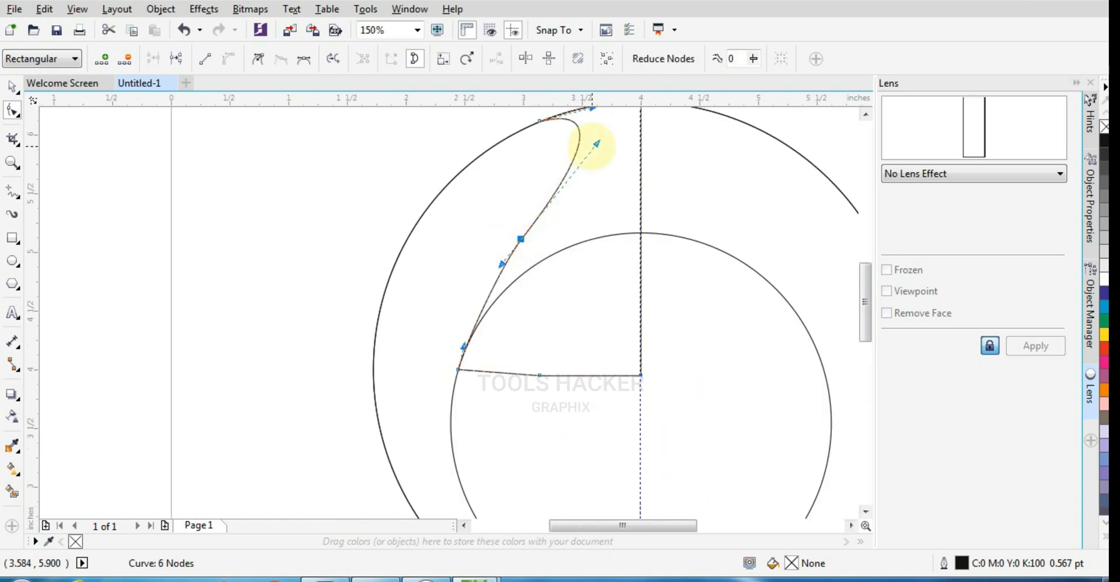
mouse_move(596, 144)
left_mouse_down()
mouse_move(600, 130)
mouse_move(608, 137)
left_mouse_up()
scroll(501, 234, "up", 1)
left_click_drag(500, 268, 620, 188)
scroll(543, 263, "down", 2)
scroll(591, 196, "up", 2)
scroll(535, 194, "down", 2)
scroll(551, 205, "up", 1)
scroll(573, 224, "down", 1)
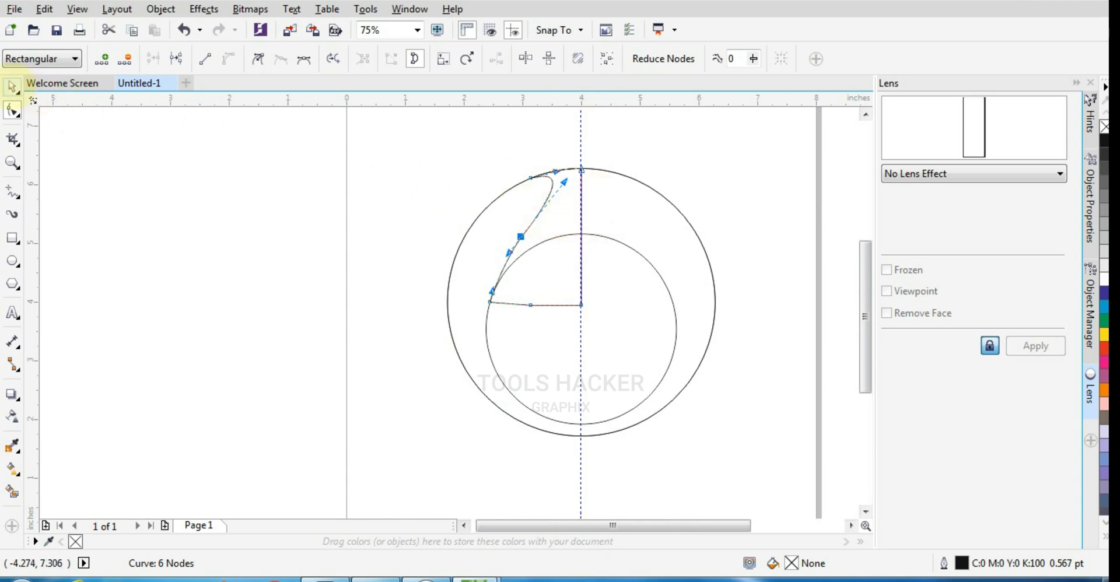
Delete the extra node midway along the shape's left curve.
left_click(11, 87)
scroll(544, 254, "up", 1)
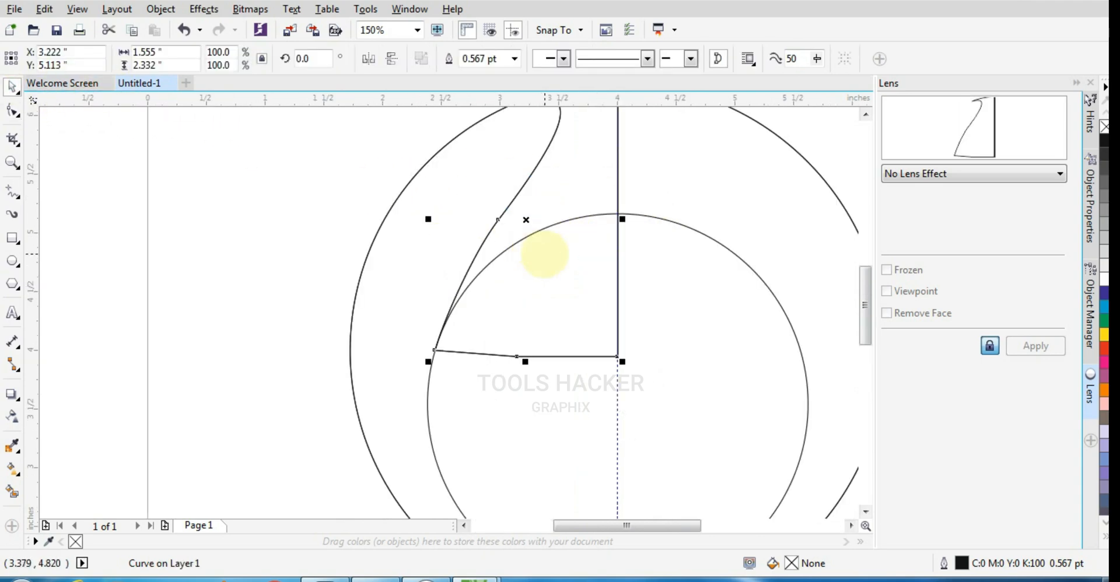
left_click(487, 261)
left_click(484, 239)
left_click(11, 109)
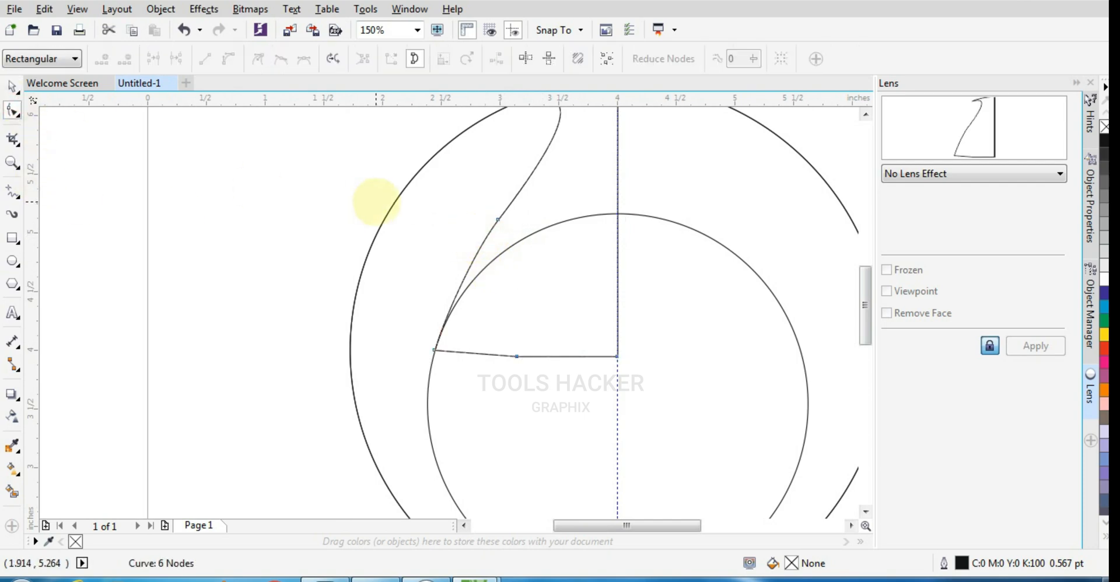
left_click_drag(394, 186, 550, 250)
scroll(558, 335, "down", 1)
scroll(566, 279, "up", 1)
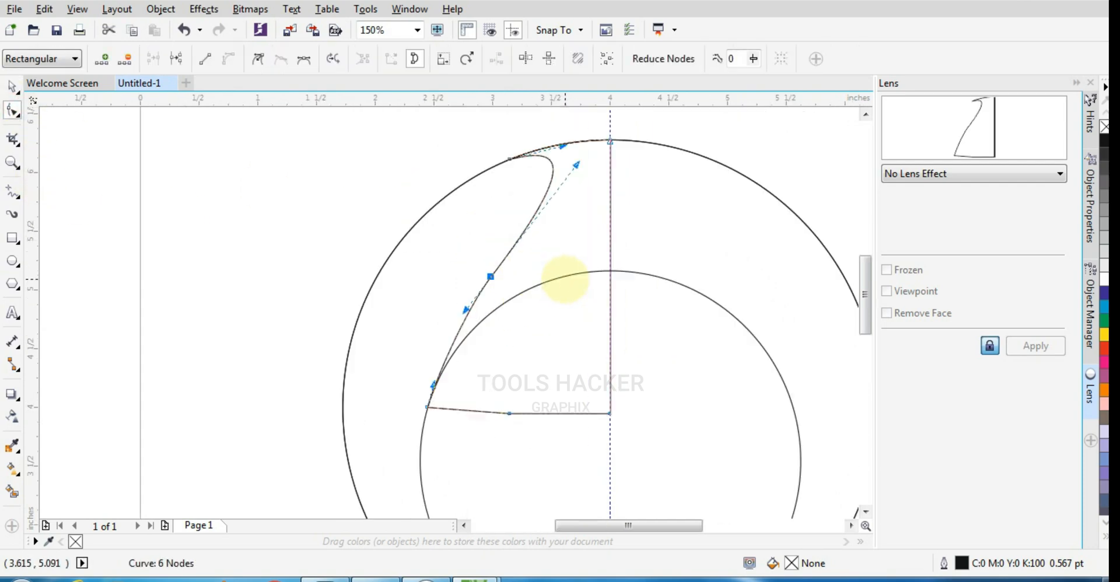
key("Delete")
scroll(566, 283, "down", 1)
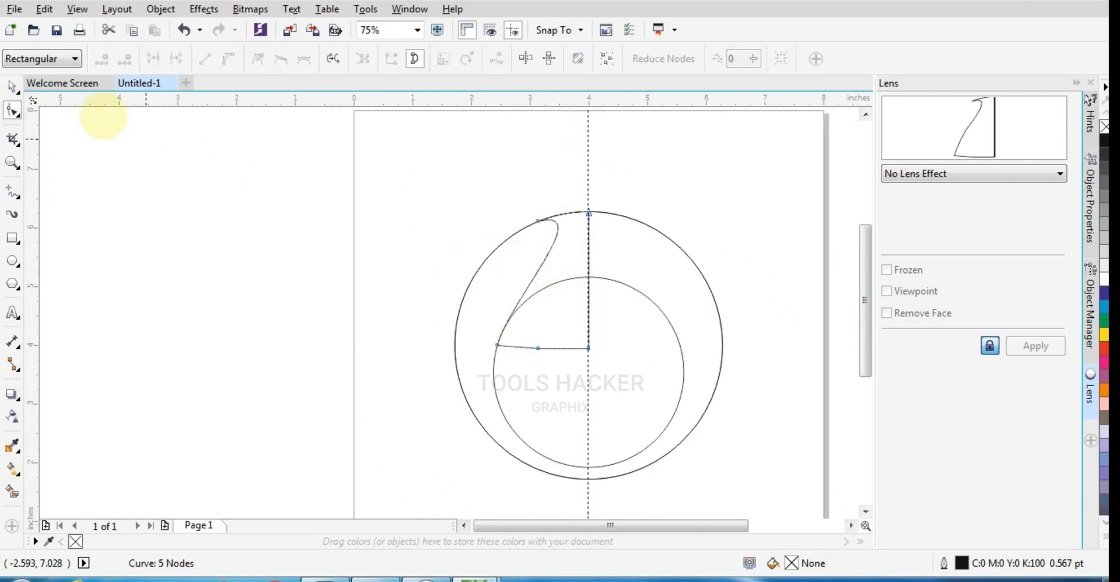
Mirror a copy of the half-shape across the guideline, and weld both halves with the inner circle into one vase outline.
left_click(12, 87)
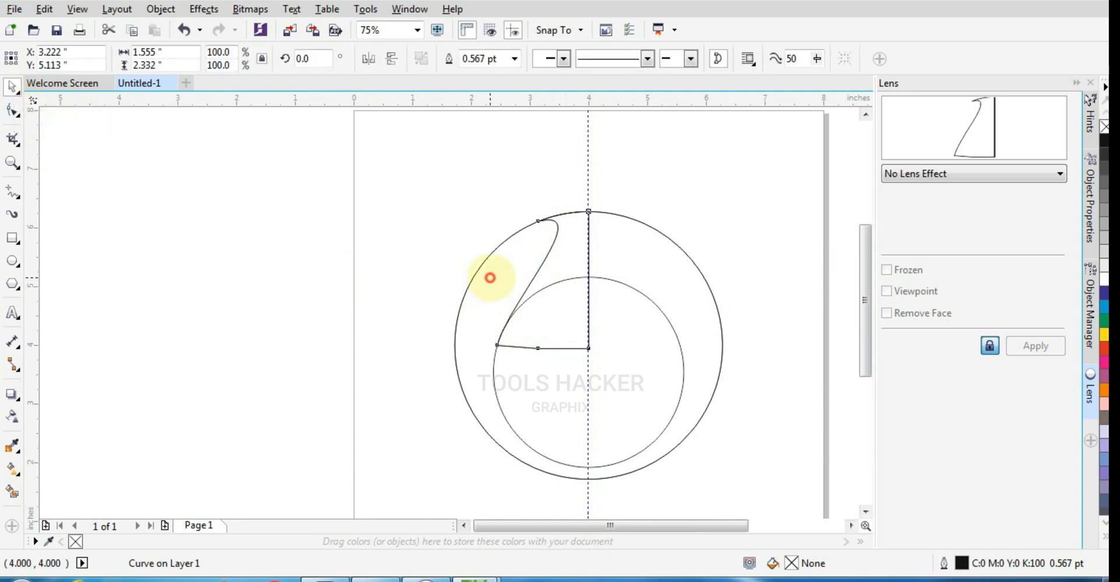
left_click_drag(490, 277, 601, 350)
left_click(552, 252, "shift")
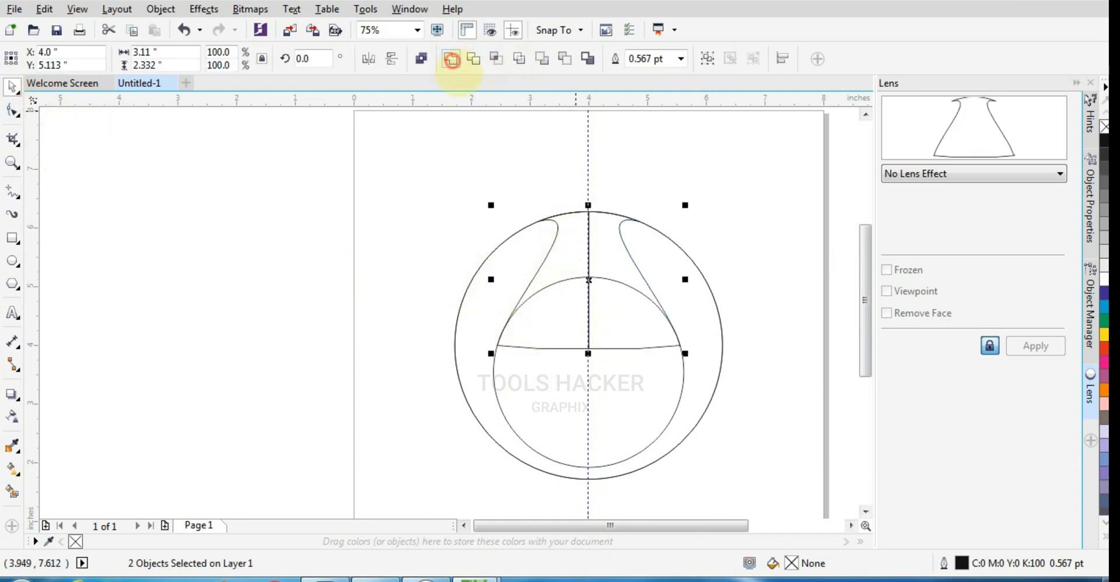
left_click(453, 60)
left_click(543, 367, "shift")
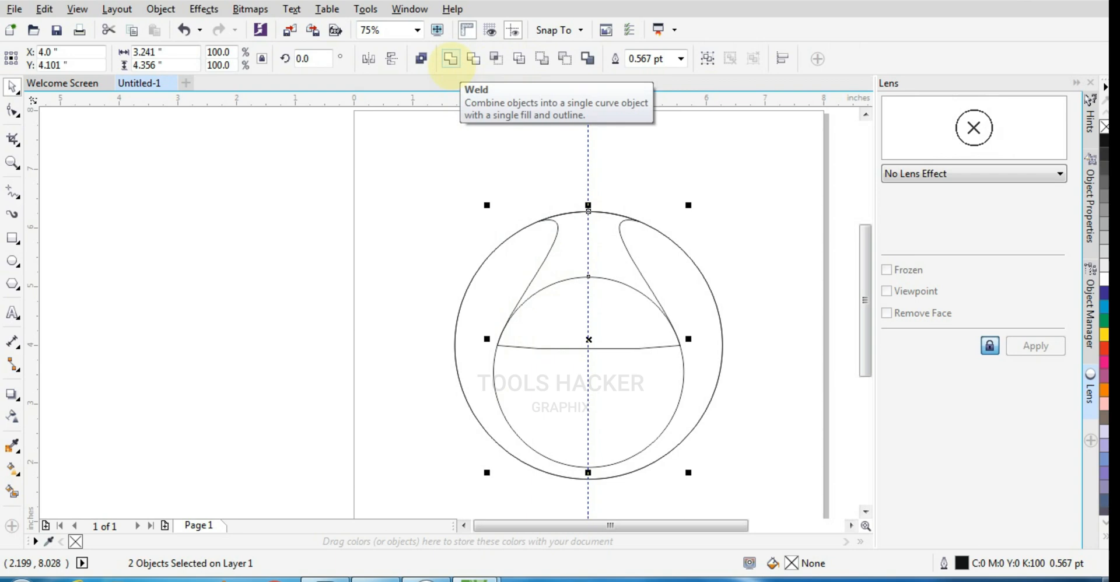
left_click(450, 59)
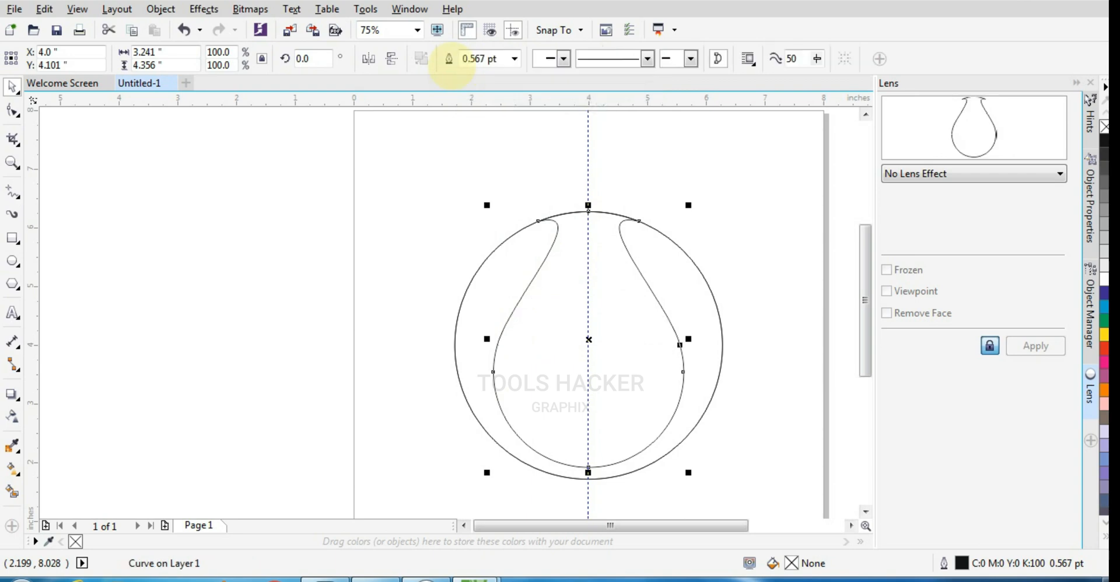
Trim the outer circle with the vase shape, and move the vase out to the left of the circle.
left_click(556, 265)
left_click(553, 266)
left_click(495, 279, "shift")
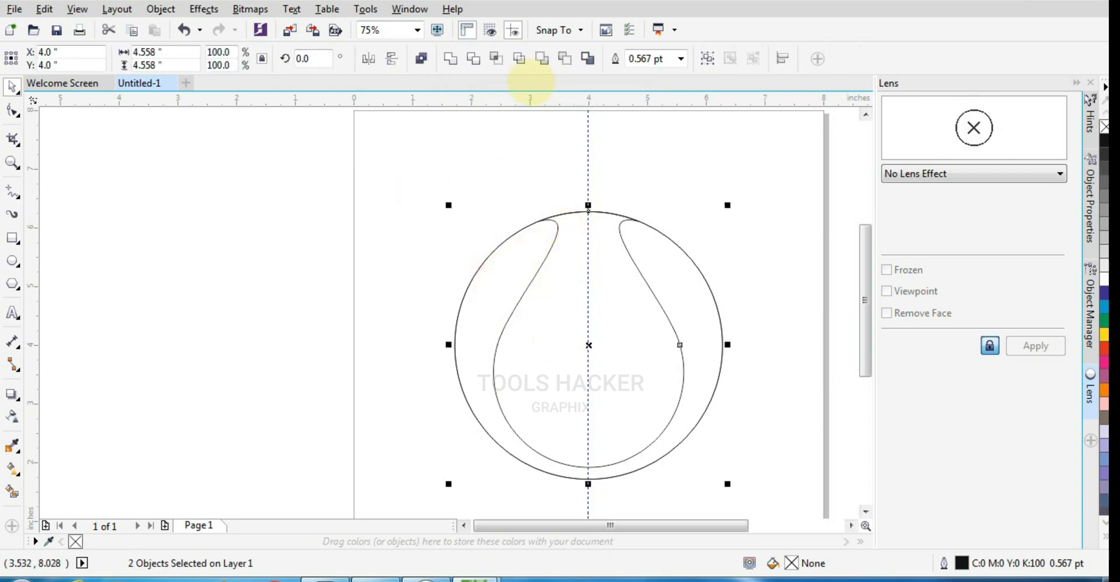
left_click(473, 58)
left_click_drag(565, 325, 254, 333)
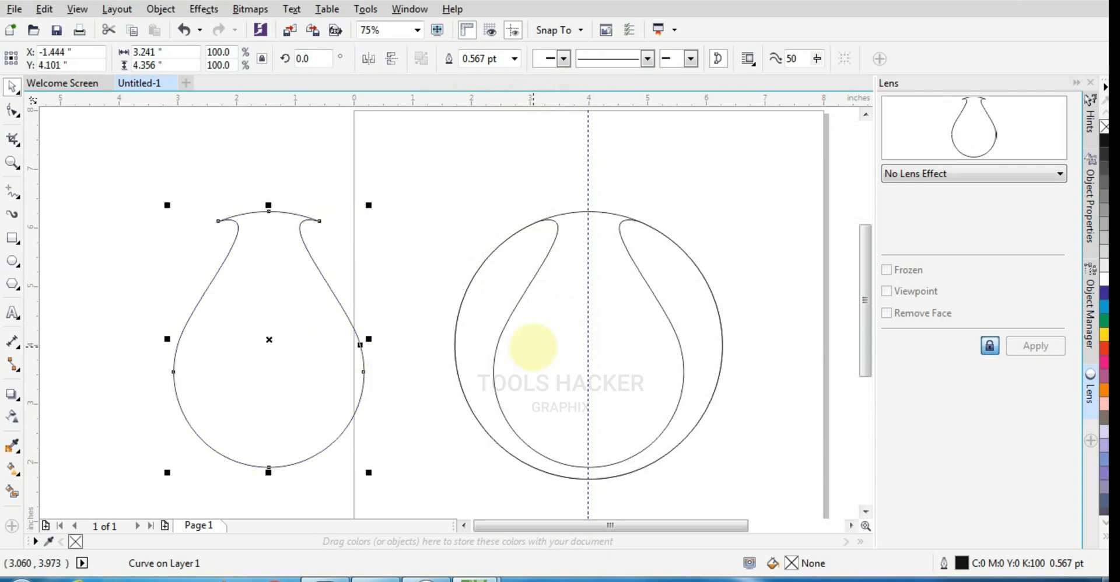
left_click(655, 354)
left_click(568, 169)
left_click(612, 282)
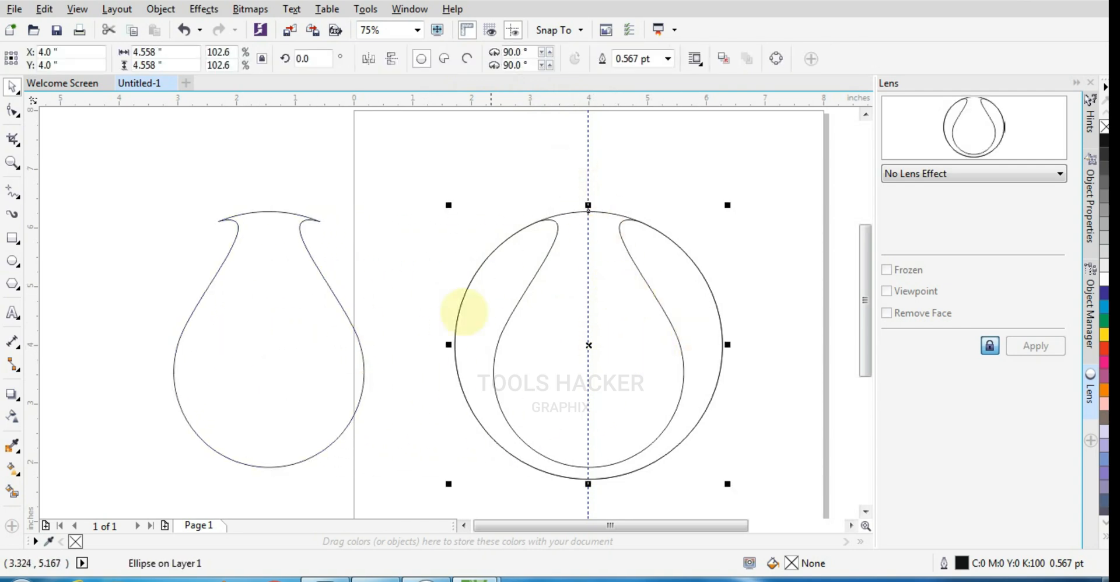
Draw a circle about 3.25 inches in diameter overlapping the upper-left part of the large circle.
left_click(13, 261)
mouse_move(446, 257)
left_mouse_down()
mouse_move(507, 333)
mouse_move(541, 352)
left_mouse_up()
left_click(12, 86)
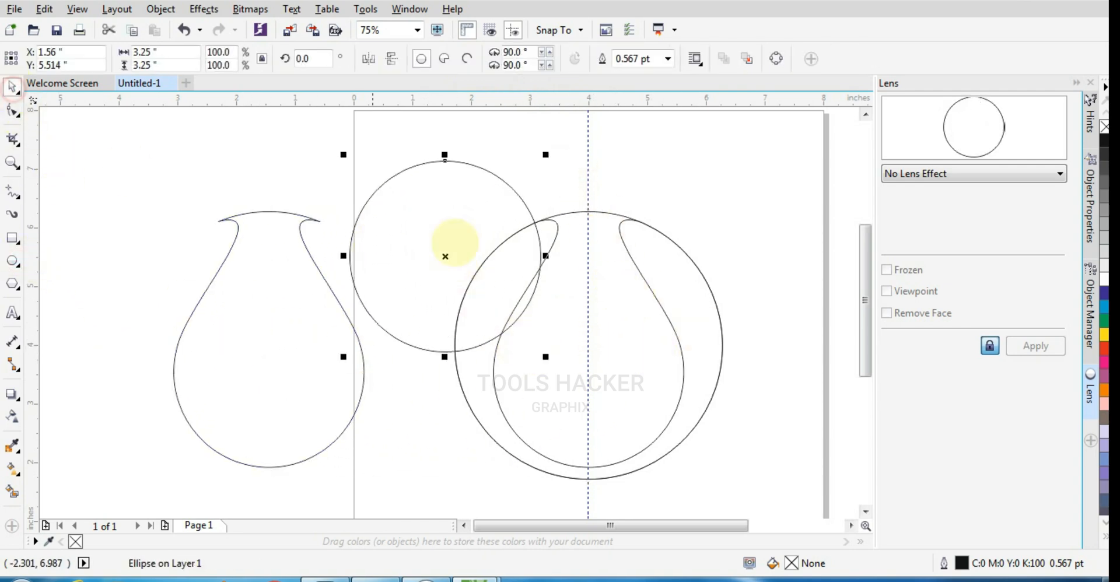
Centre the new 3.25-inch circle on the large circle, and move it up the guideline to a vertical position of 4.5 inches.
left_click(621, 266, "shift")
key("c")
key("e")
left_click(488, 180)
left_click_drag(635, 338, 635, 308)
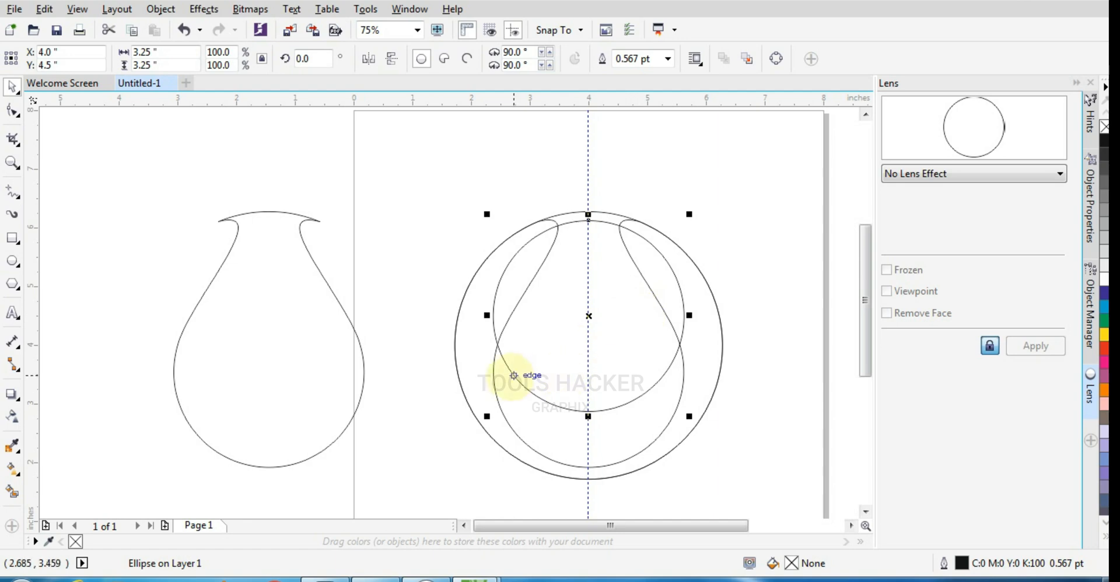
scroll(626, 303, "up", 2)
scroll(624, 305, "down", 2)
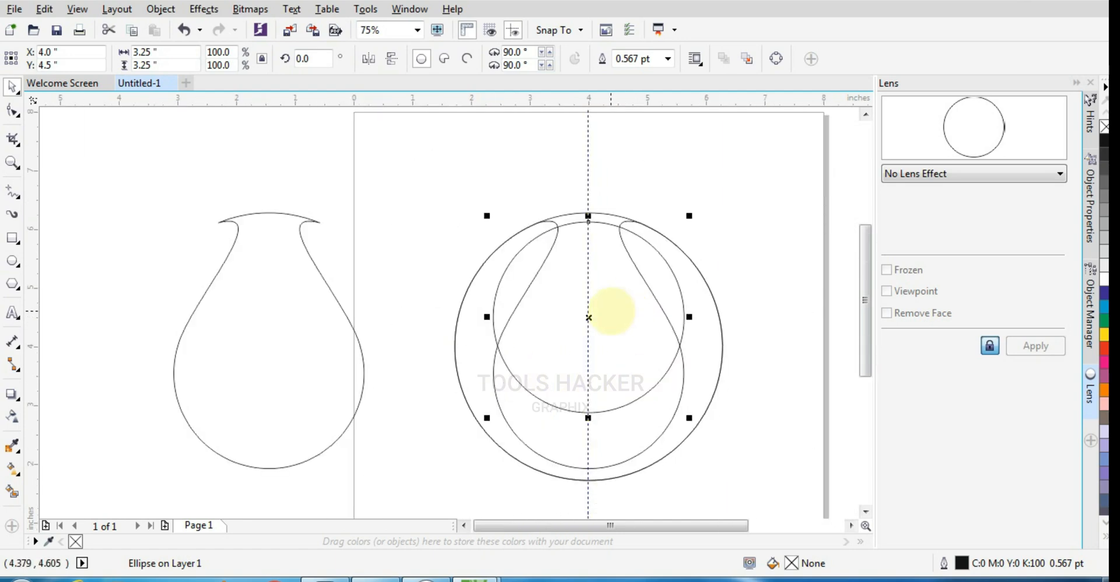
Give the 3.25-inch circle an elliptical fountain fill from an orange-red centre (M 89, Y 100) to black, extended slightly beyond its edge.
left_click(16, 470)
left_click(58, 469)
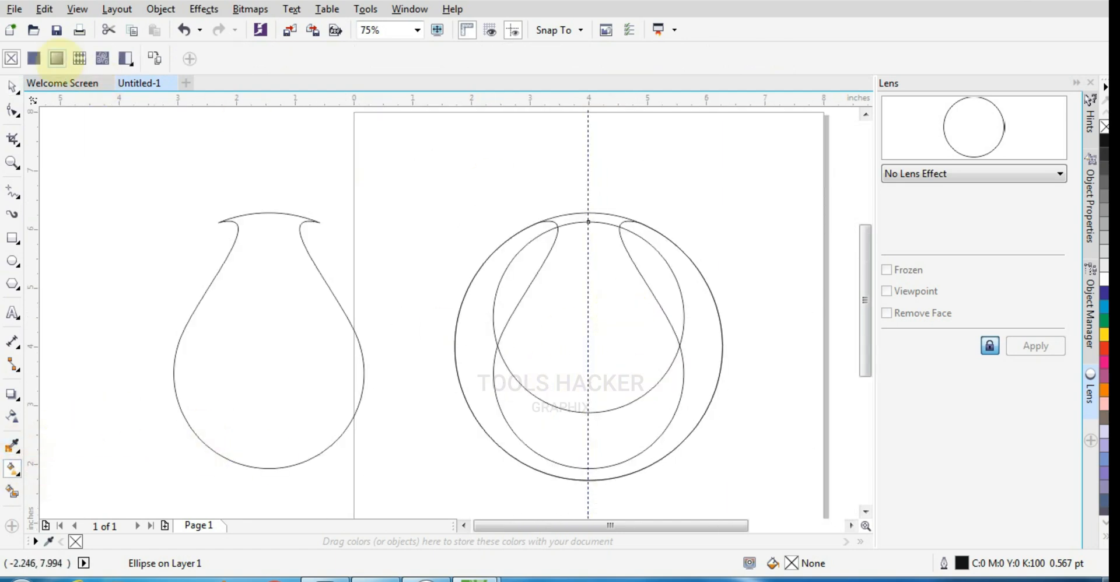
left_click(57, 59)
left_click(227, 58)
left_click(588, 317)
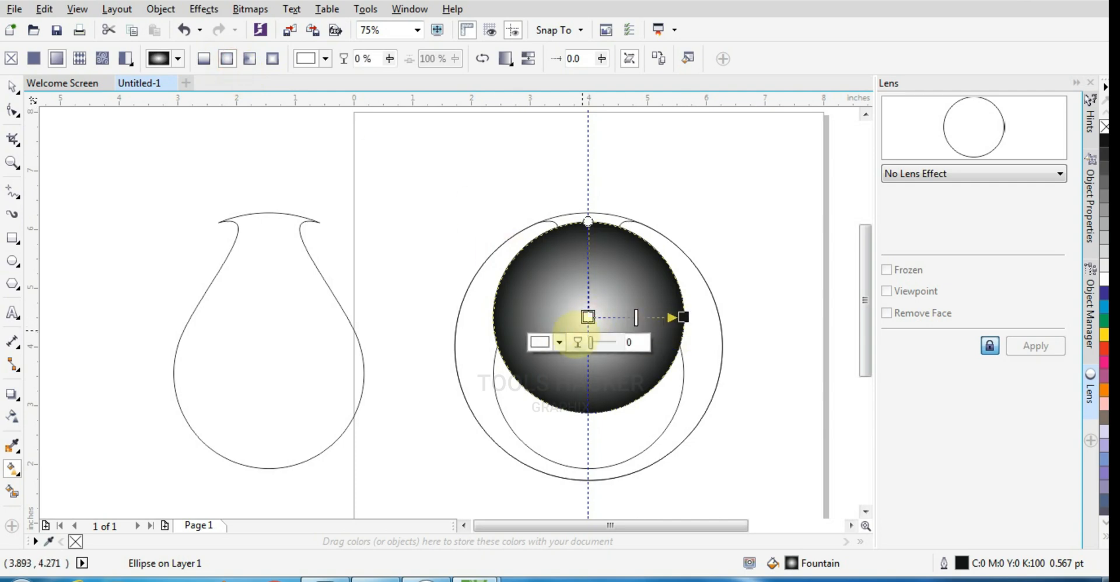
left_click(551, 342)
left_click(631, 419)
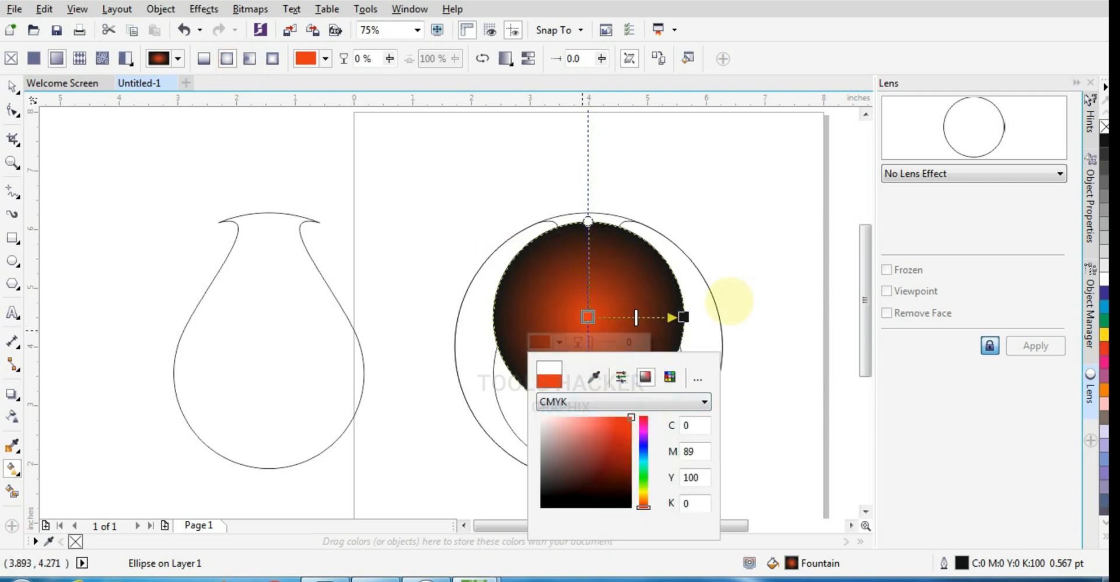
left_click(682, 318)
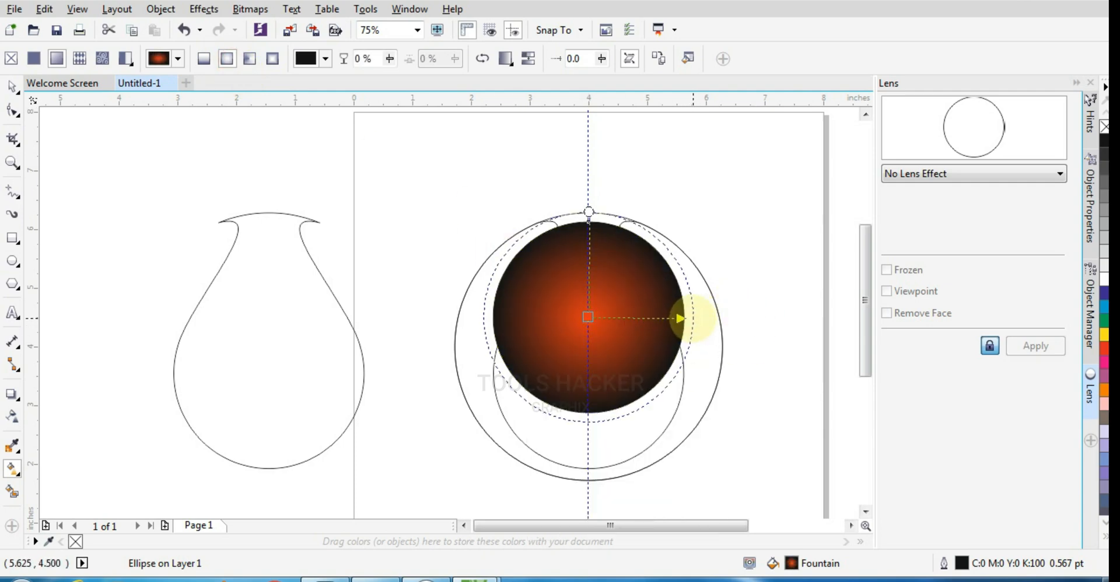
Apply a diagonal linear fountain fill to the trimmed ring, with white at its upper left and black at its lower right.
left_click(12, 86)
left_click(464, 297)
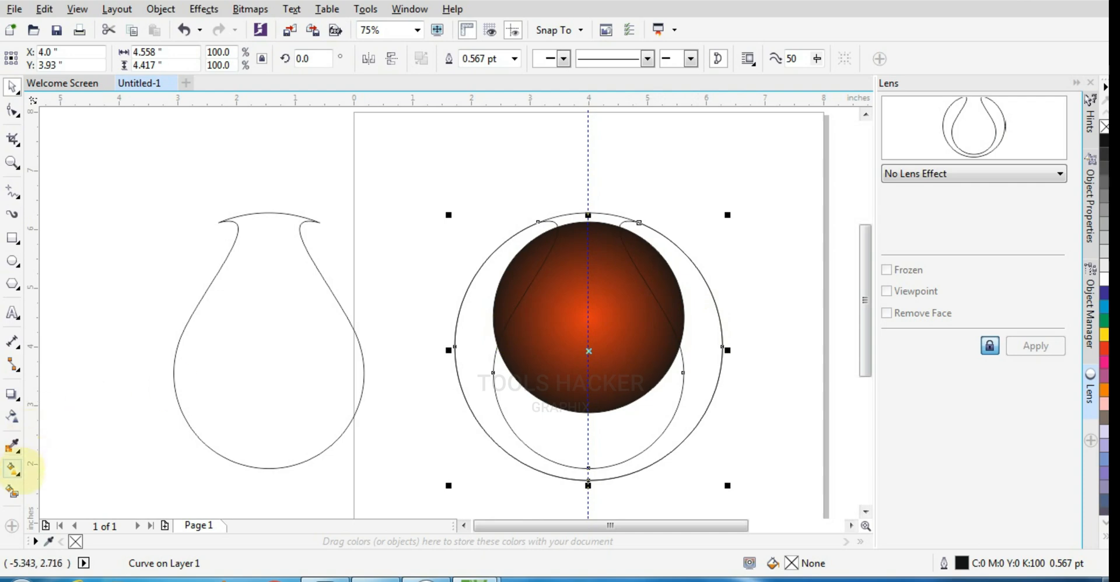
left_click(13, 468)
left_click_drag(486, 258, 688, 425)
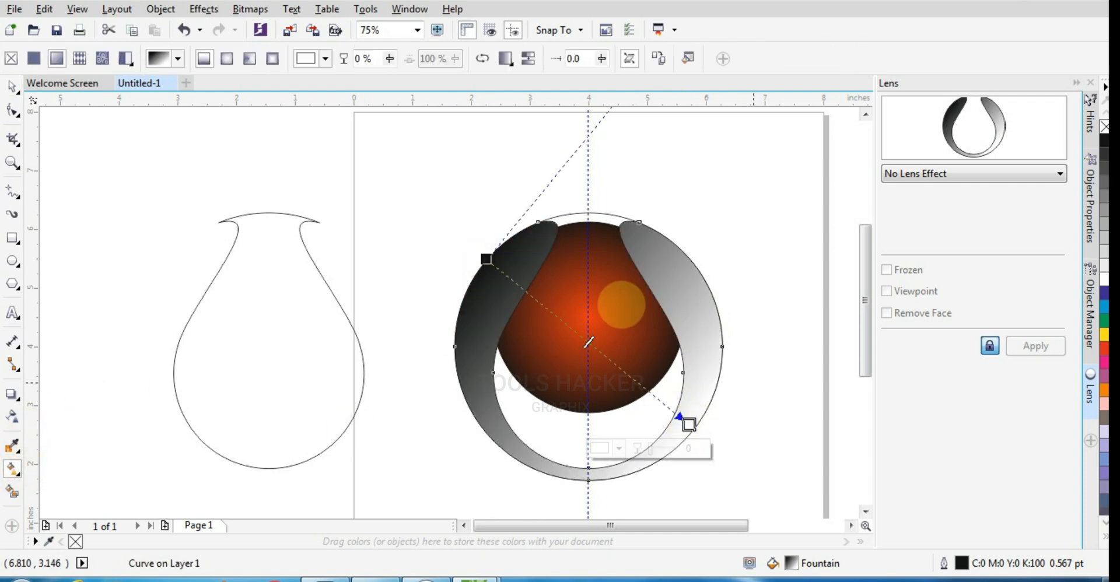
left_click_drag(487, 259, 678, 345)
left_click_drag(691, 426, 479, 272)
left_click_drag(679, 345, 696, 424)
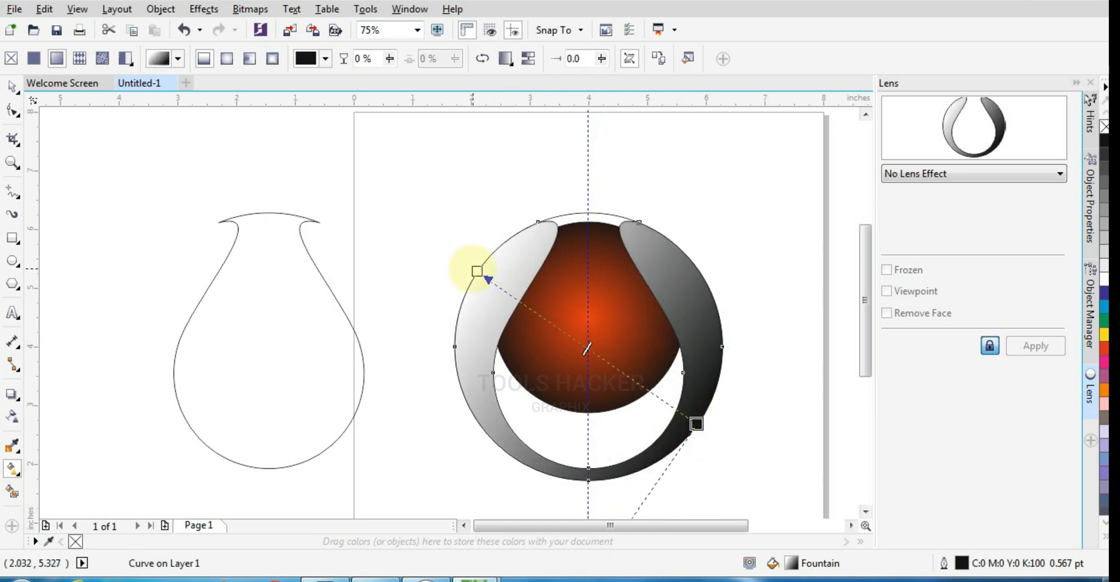
left_click_drag(477, 270, 486, 259)
Set the ring fill's dark end colour to K 50 with C, M and Y at 0, and shift that end slightly down.
left_click(695, 425)
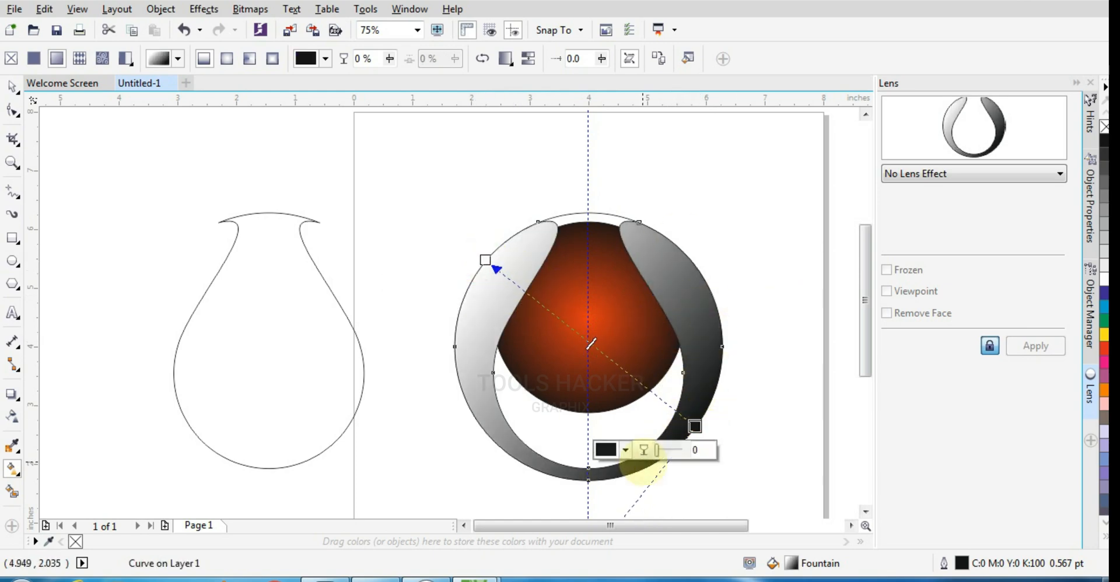
left_click(625, 450)
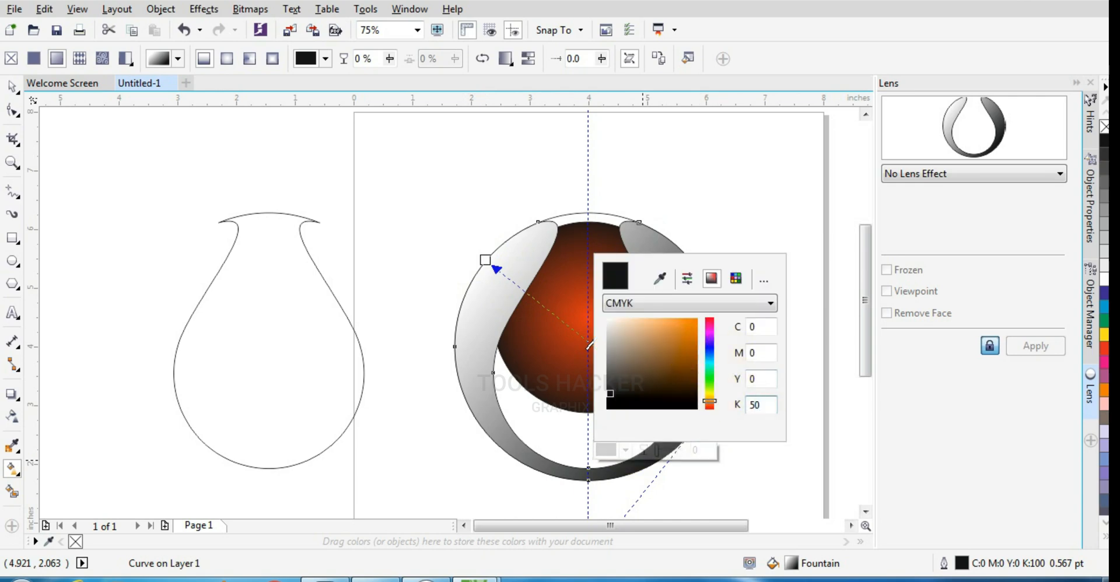
left_click(759, 379)
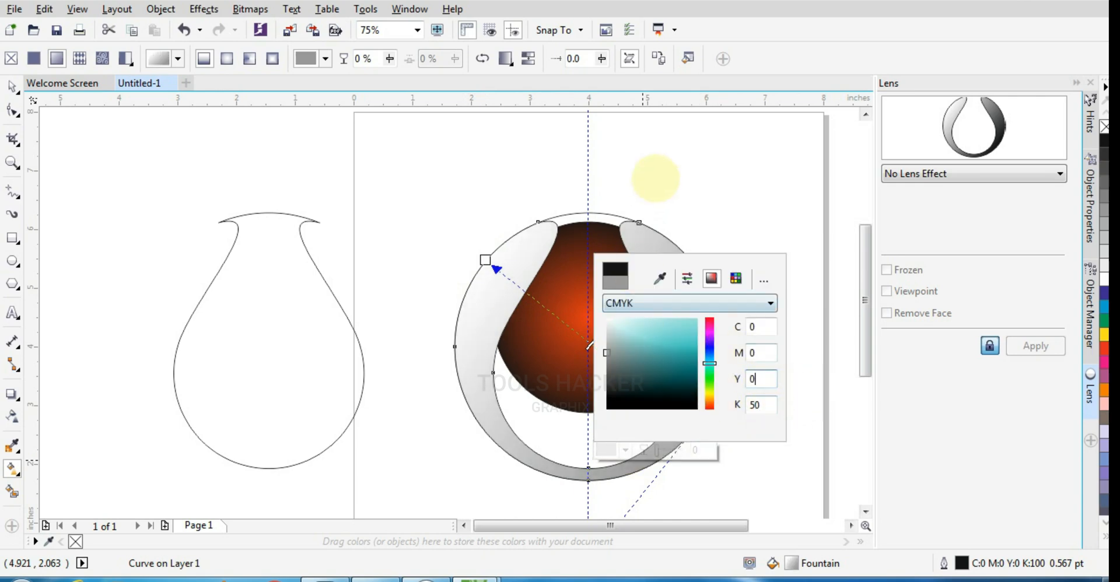
left_click(656, 179)
left_click_drag(694, 431, 683, 442)
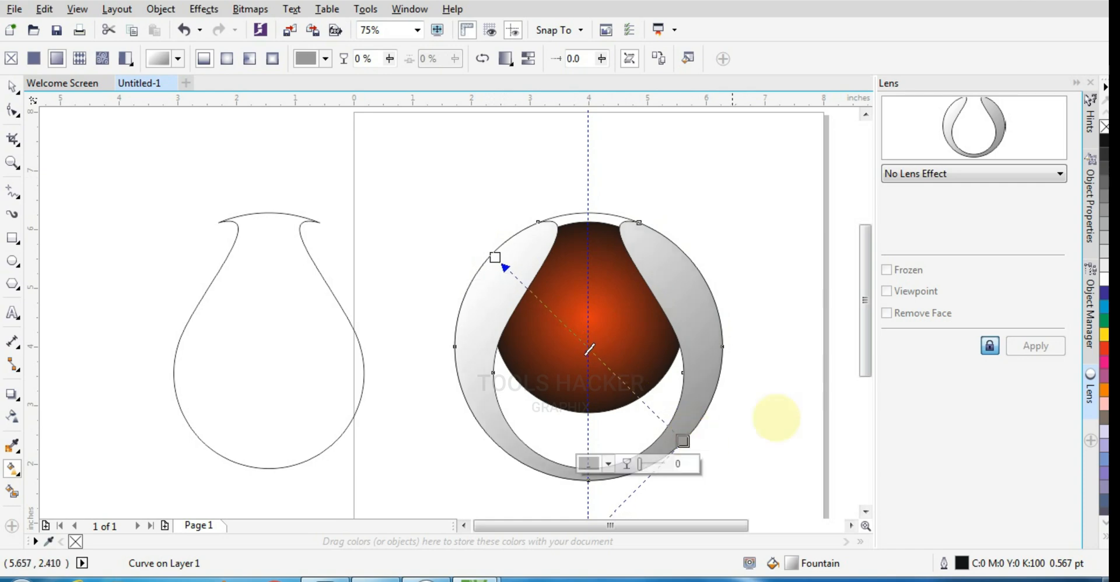
Fill the large back circle with a horizontal linear fountain fill from black to white.
left_click(12, 87)
left_click(243, 147)
left_click(585, 217)
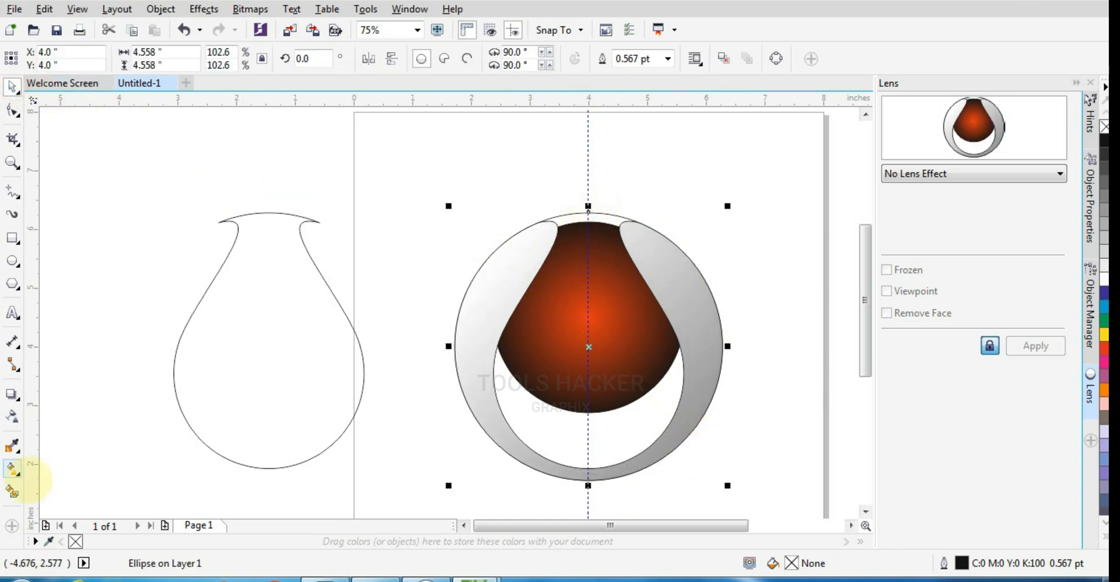
left_click(12, 469)
left_click(57, 58)
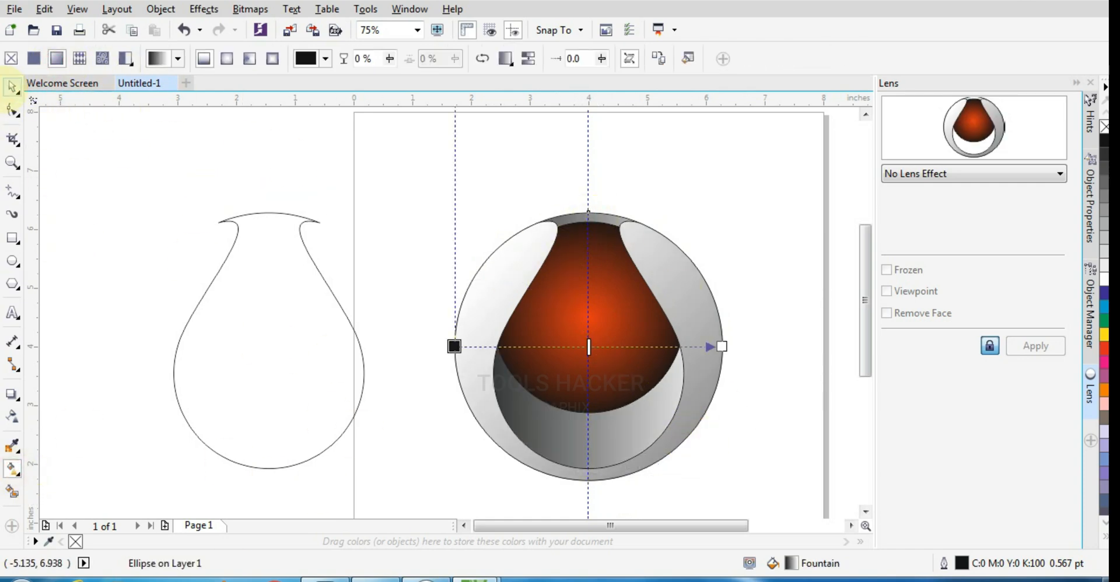
left_click(11, 87)
Scale the separate vase to 61.1 percent, centre it on the orange-red circle and align their top edges.
left_click(275, 257)
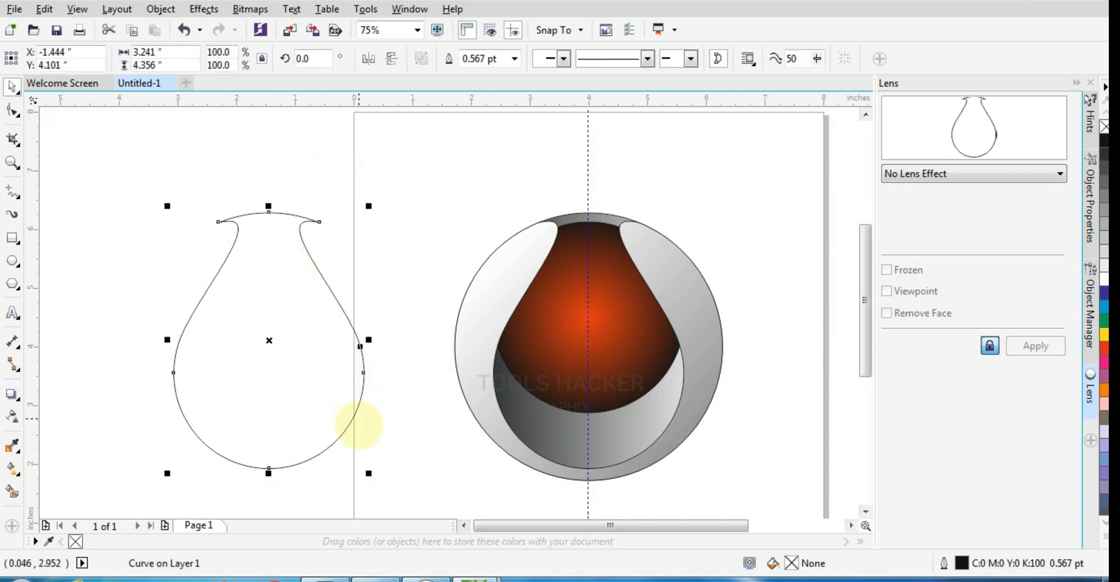
left_click_drag(369, 473, 326, 423)
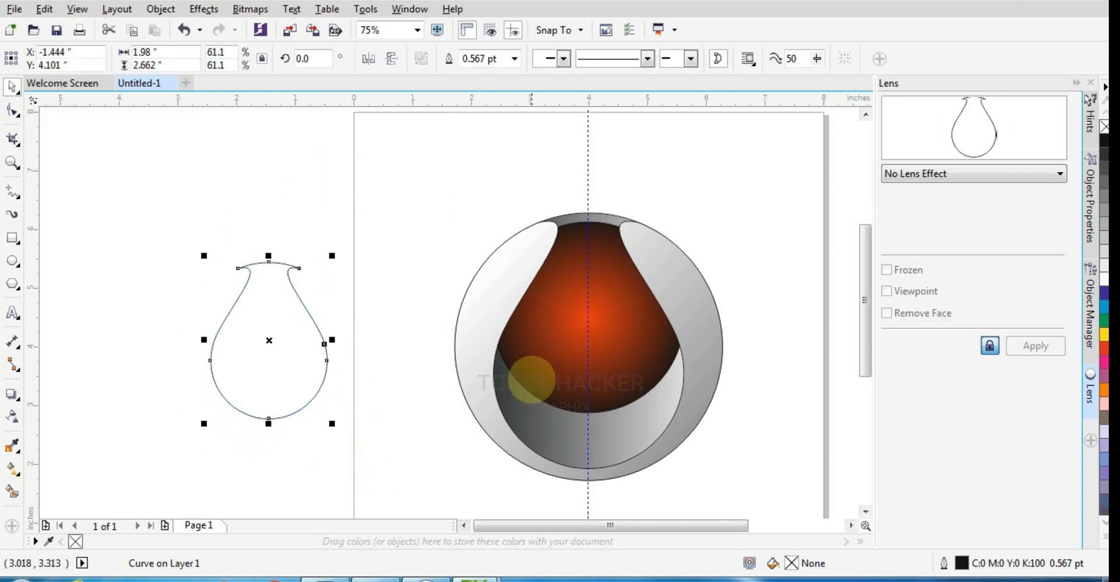
left_click(545, 363, "shift")
key("c")
key("e")
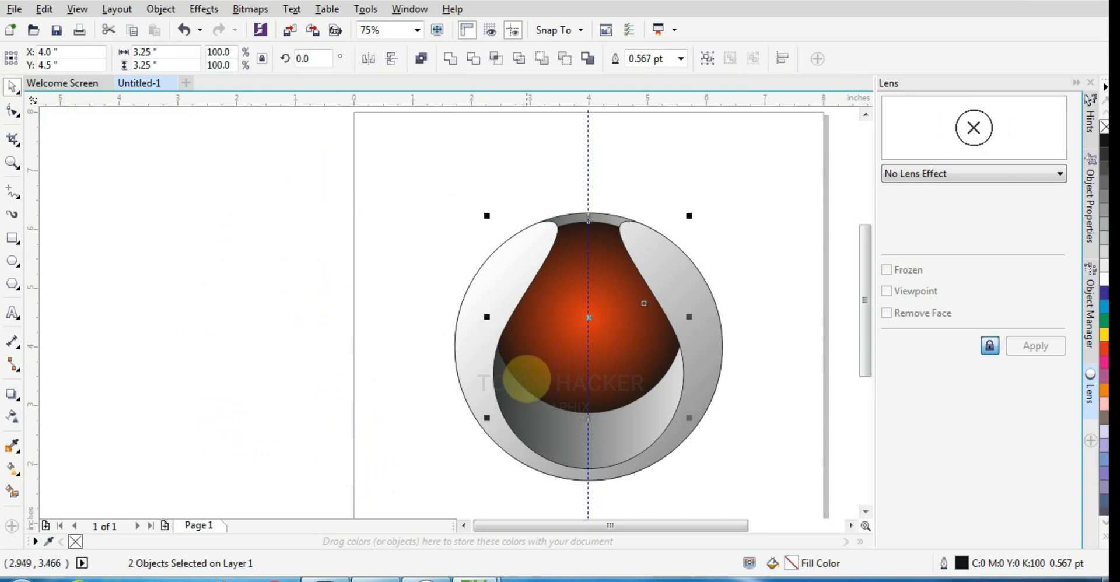
left_click(528, 380)
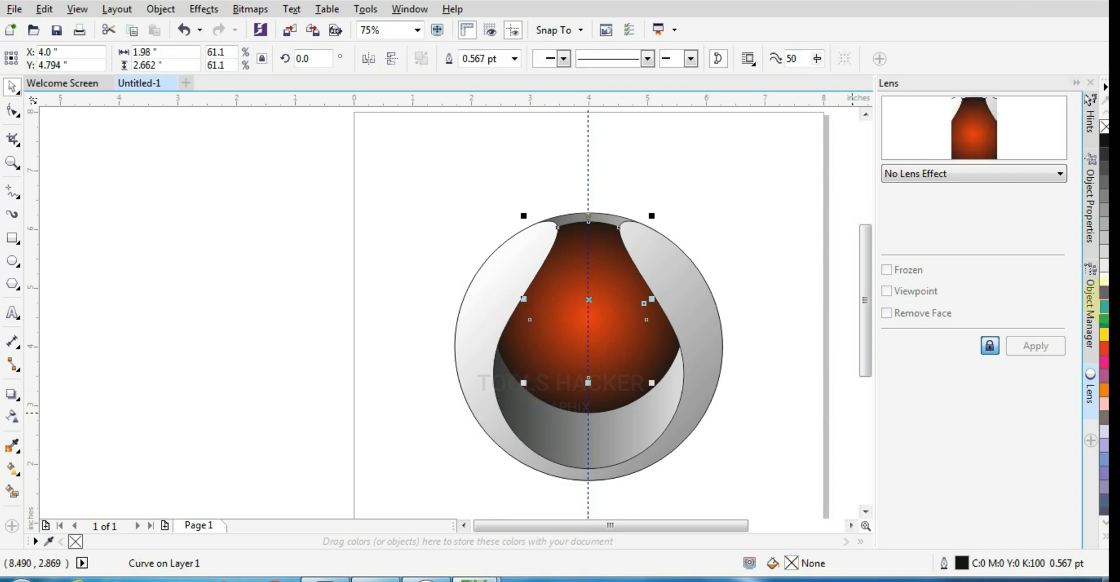
Fill the small vase with white.
left_click(1105, 279)
scroll(688, 302, "up", 1)
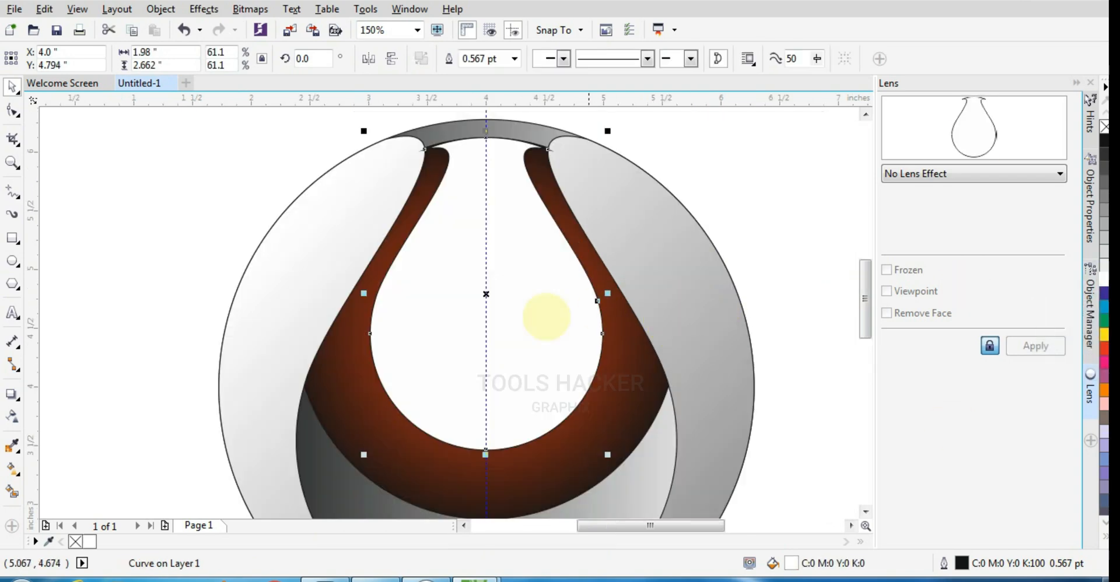
scroll(496, 280, "down", 1)
scroll(485, 251, "up", 1)
scroll(429, 286, "down", 1)
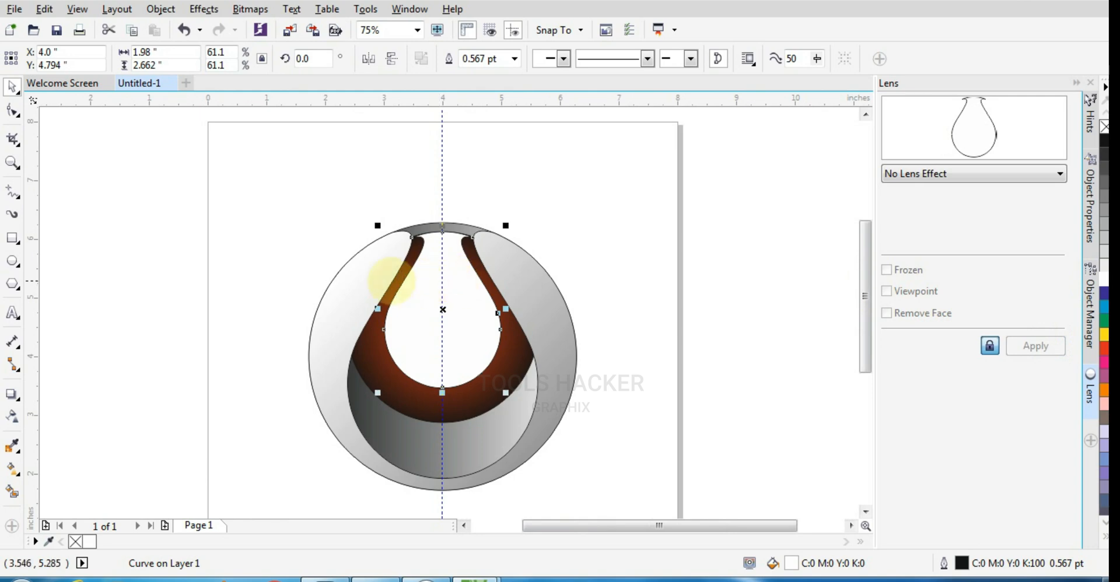
left_click(12, 416)
scroll(411, 297, "up", 1)
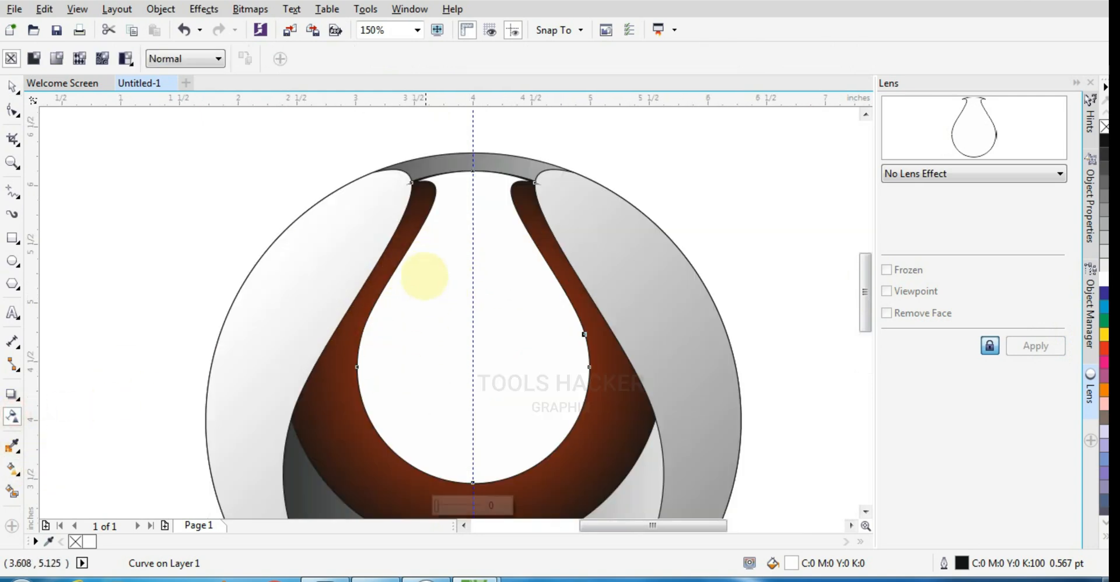
scroll(438, 184, "down", 1)
Apply a white and red linear fountain fill to the small vase, with a uniform transparency of 50.
left_click(12, 469)
left_click(12, 416)
left_click(34, 58)
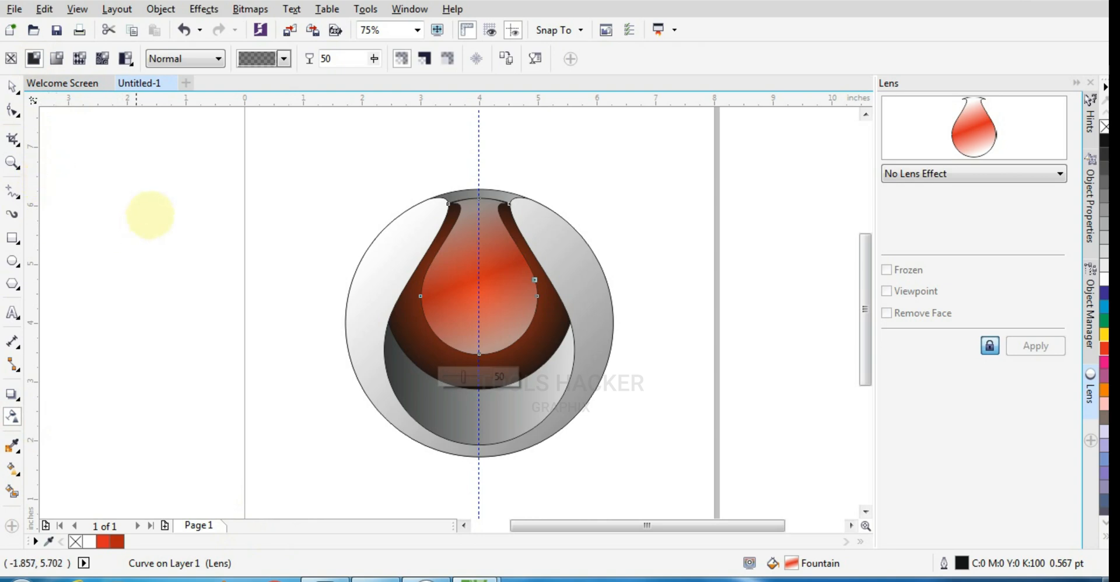
scroll(481, 247, "up", 1)
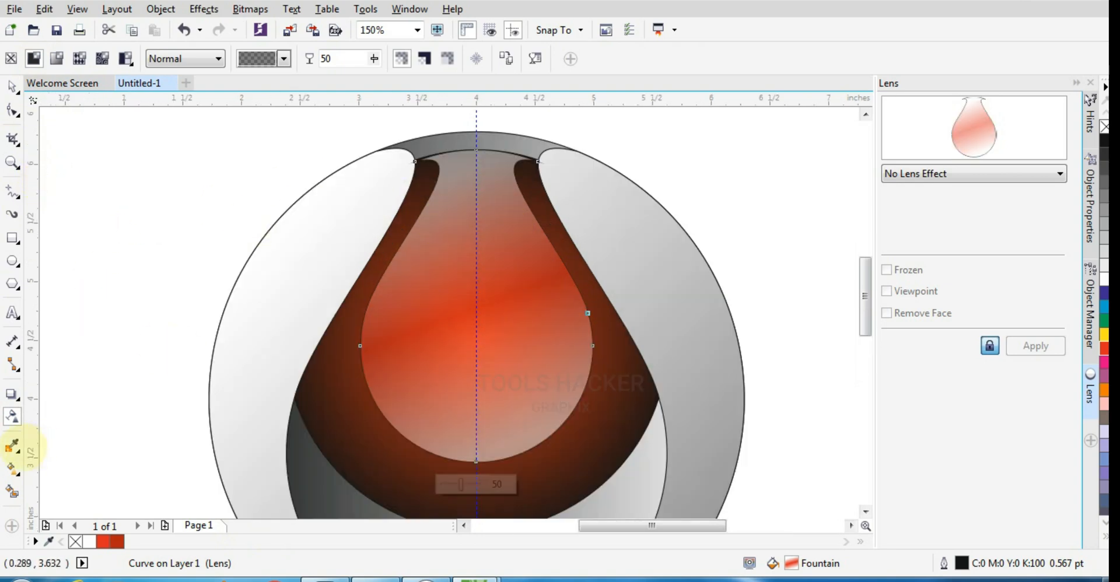
Change the small vase's transparency to an elliptical fountain transparency, and enlarge it slightly beyond the vase's sides.
left_click(57, 58)
left_click(315, 58)
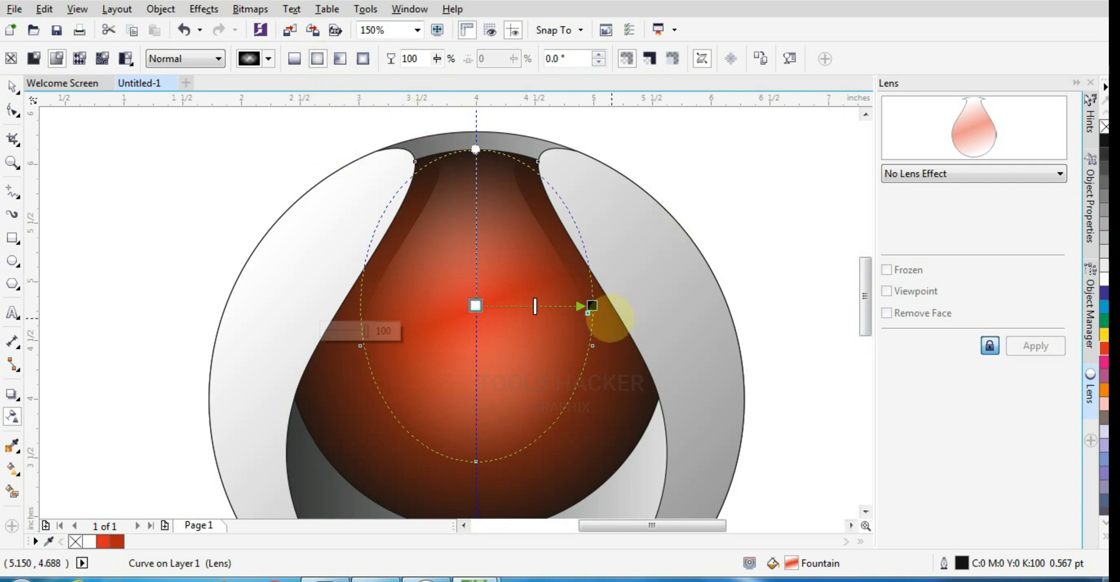
left_click_drag(596, 306, 608, 306)
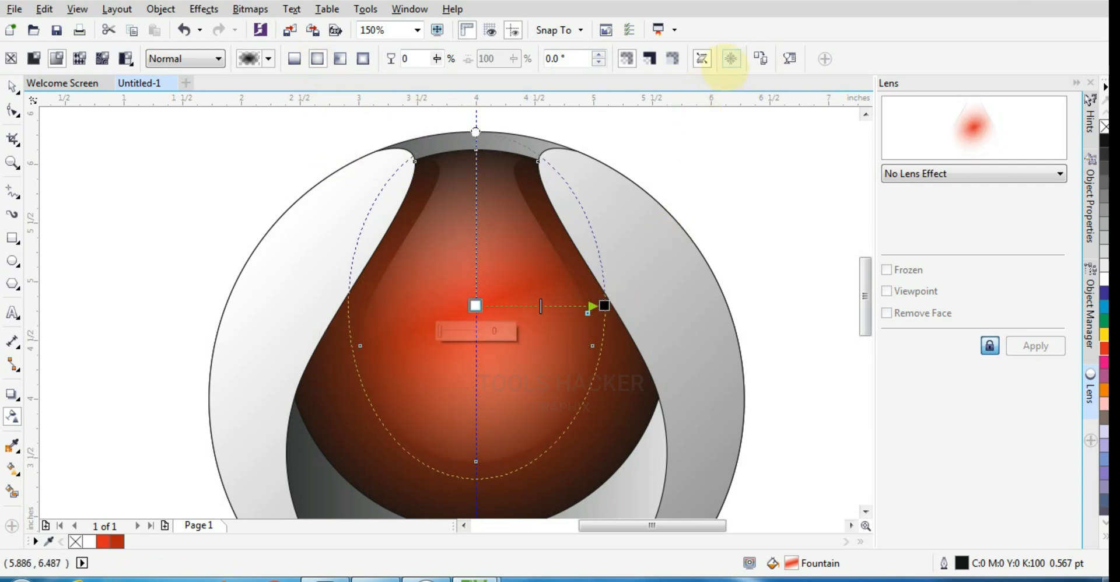
Reverse the small vase's fountain transparency in its transparency settings so the centre is opaque and the edge fades.
left_click(823, 59)
left_click(789, 58)
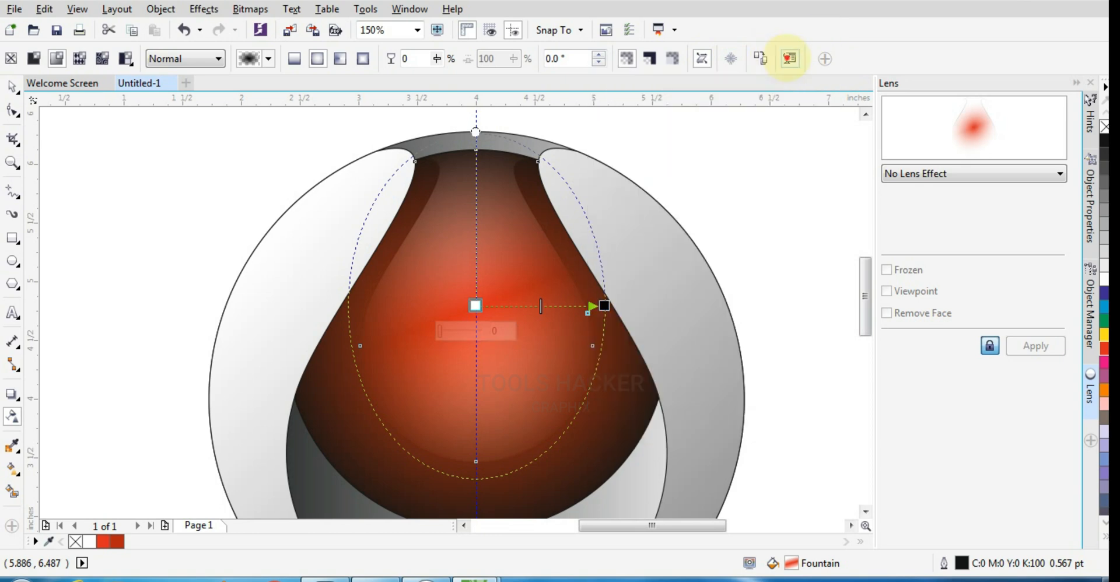
left_click(651, 303)
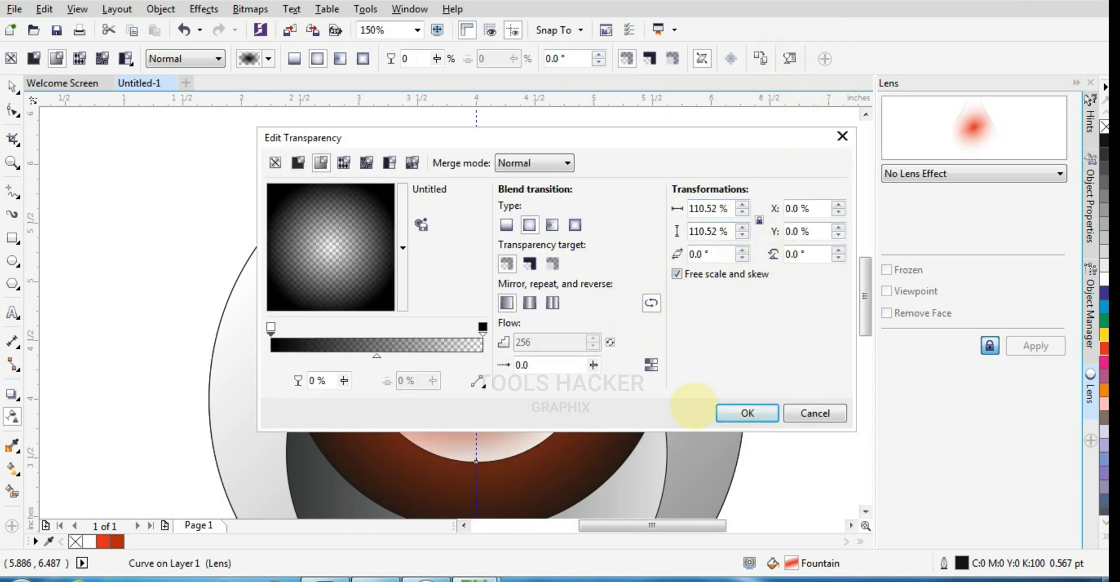
left_click(748, 413)
scroll(540, 204, "down", 2)
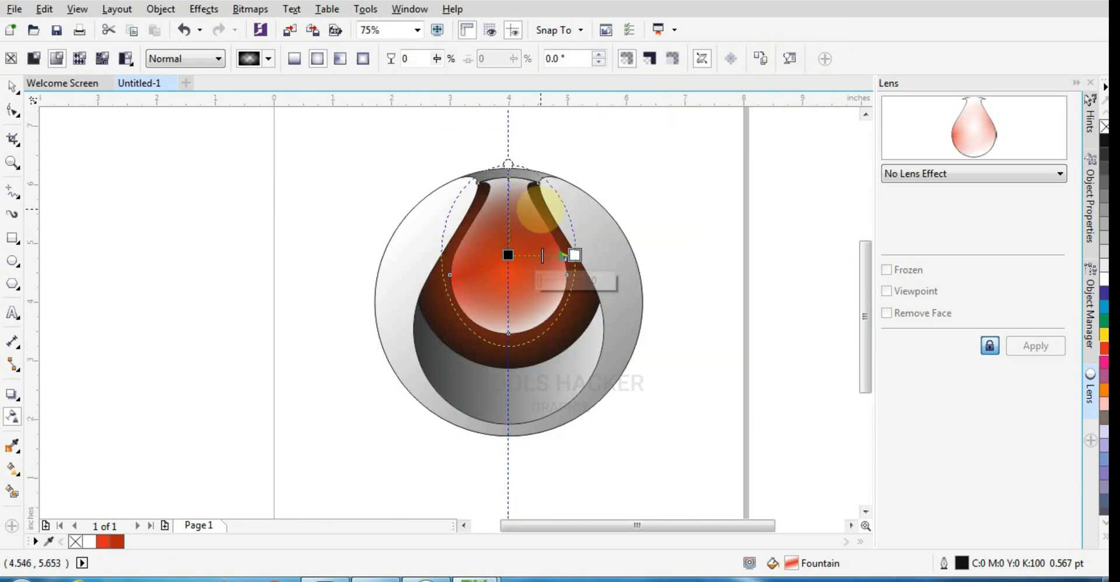
Add a drop shadow to the orange-red circle, offset straight down by about 0.26 inches.
key("space")
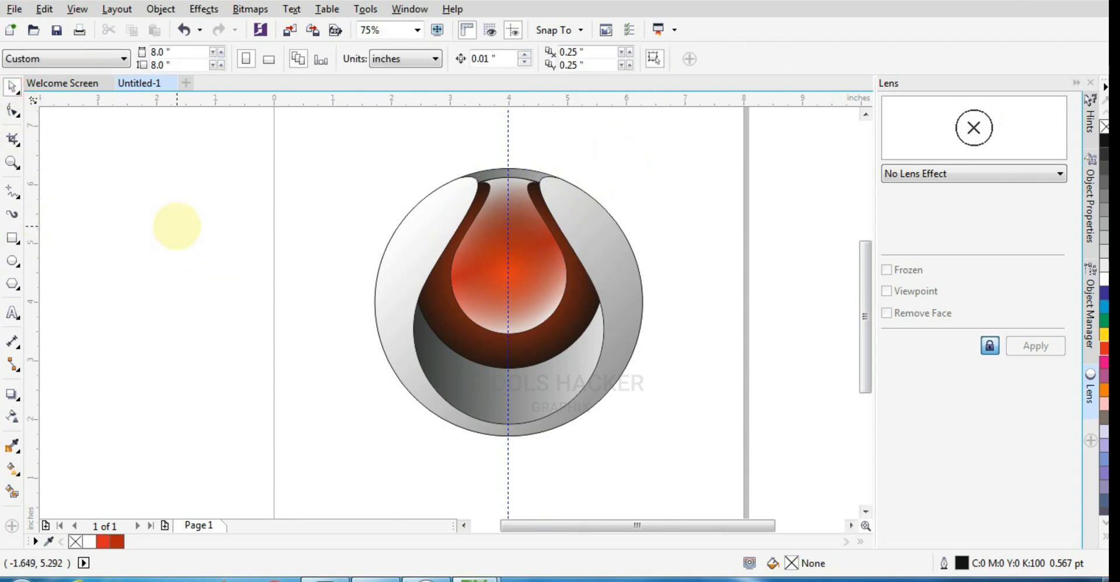
left_click_drag(558, 295, 538, 340)
left_click(12, 394)
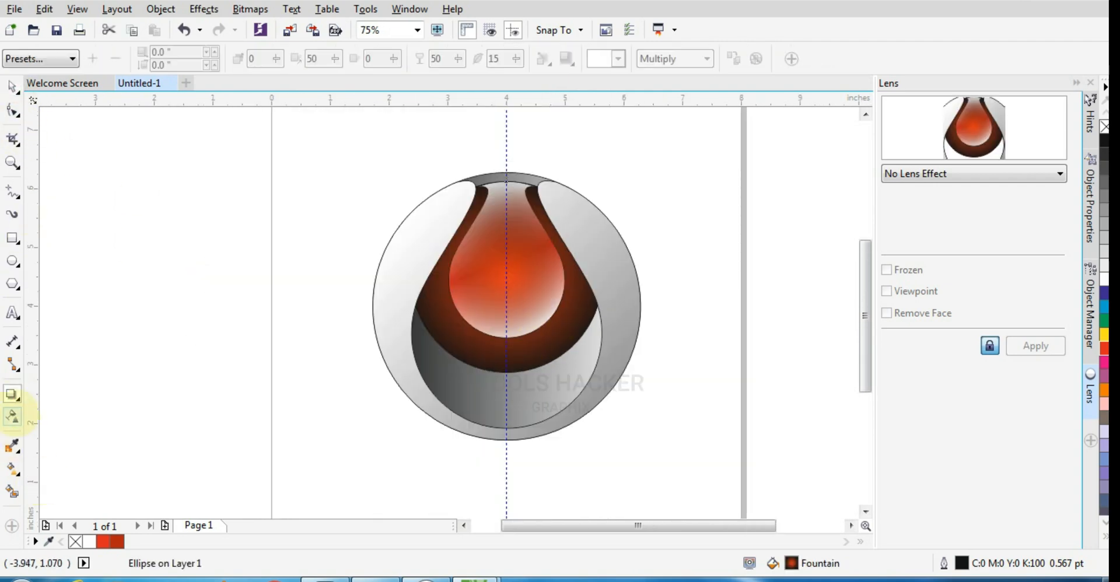
left_click_drag(505, 273, 506, 388)
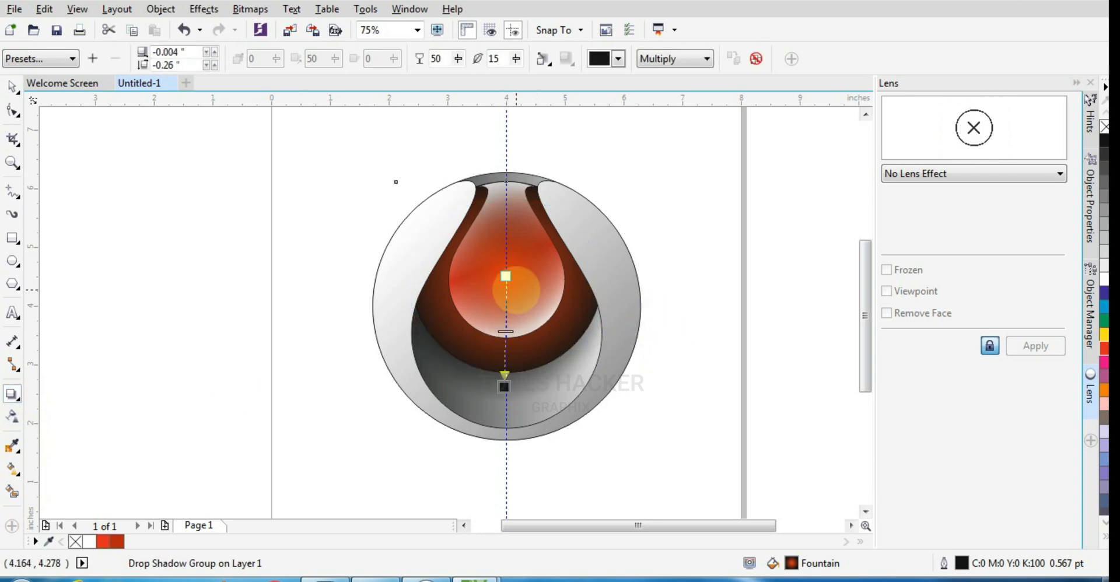
Set the orange-red circle's drop shadow to Normal merge mode with a bright red shadow colour.
left_click(653, 62)
left_click(653, 72)
left_click(618, 59)
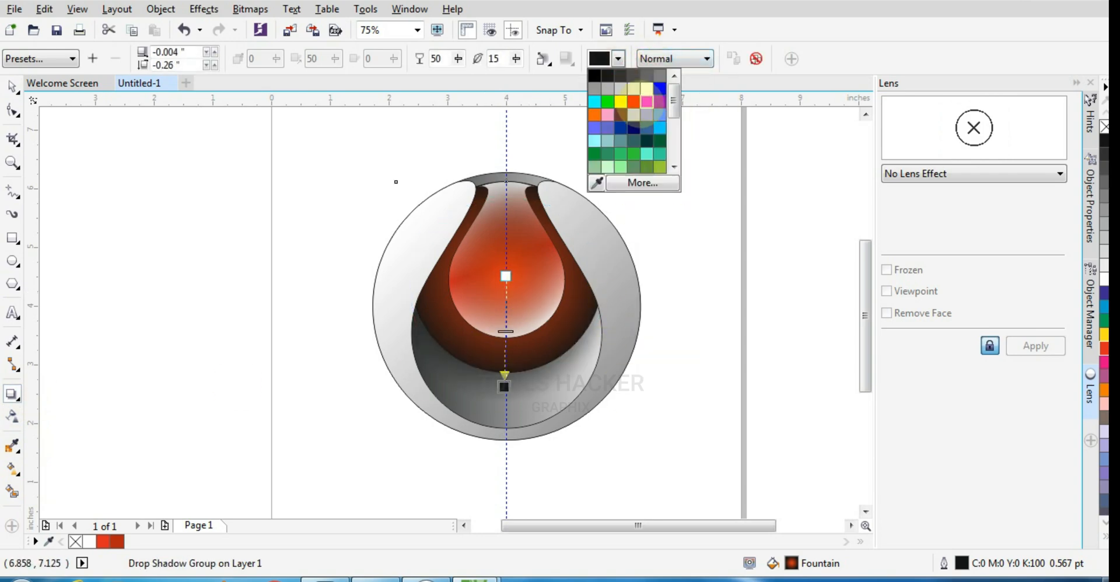
left_click(635, 114)
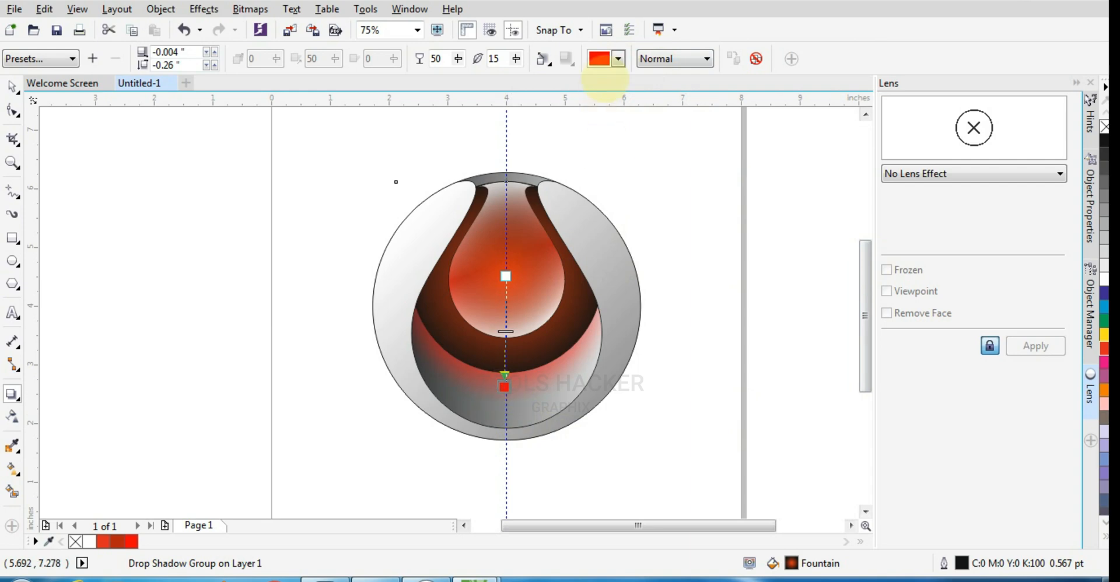
Change the drop shadow's colour to a darker red and extend its offset to about 0.5 inches straight down.
left_click(618, 59)
left_click(621, 66)
left_click(620, 60)
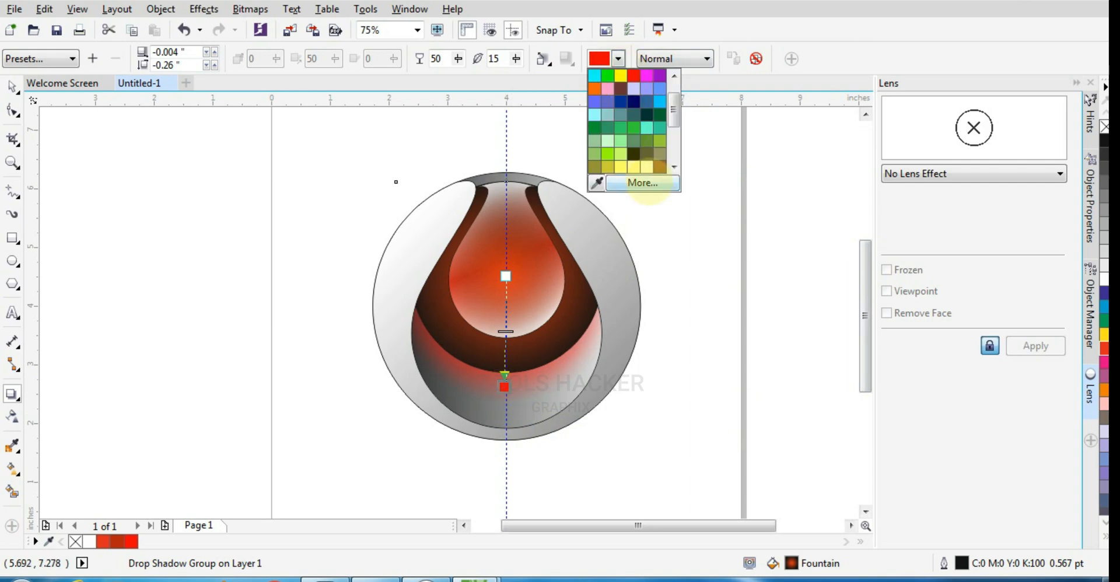
left_click(643, 183)
left_click(545, 267)
left_click(570, 433)
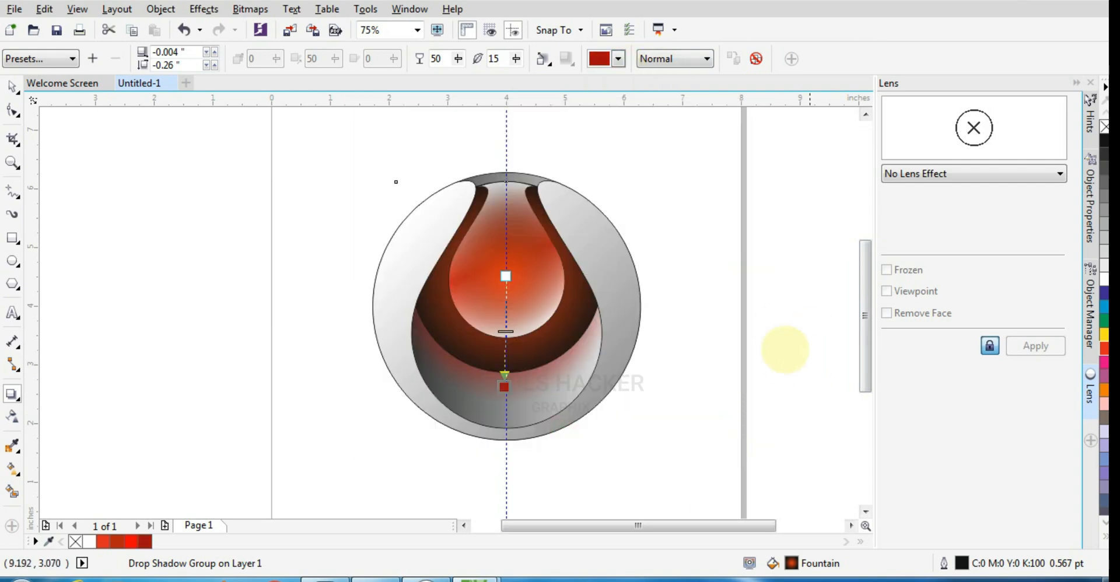
left_click_drag(505, 398, 506, 402)
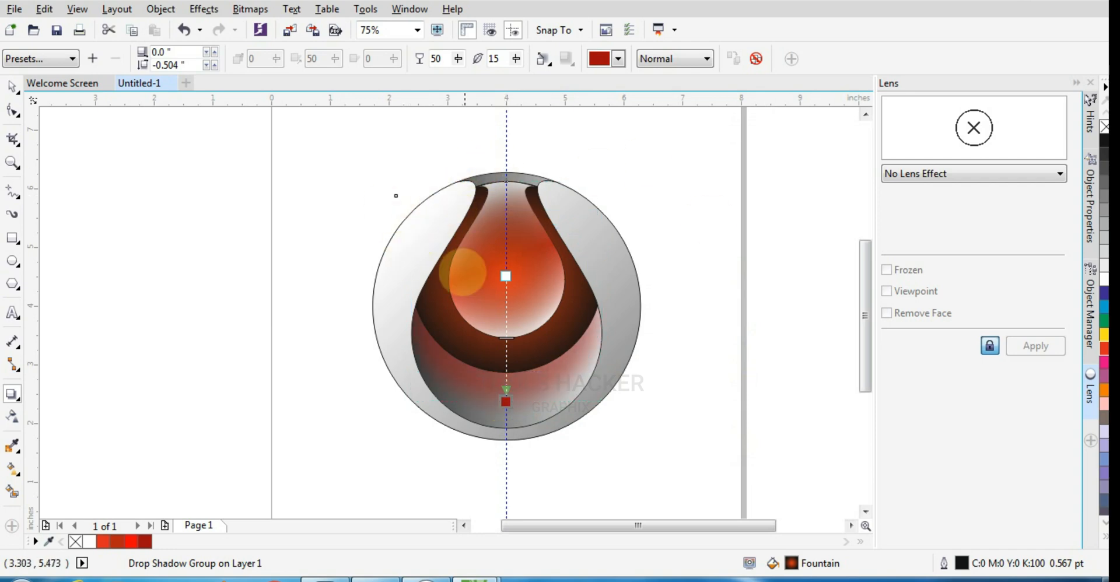
Remove the outlines from all of the logo's objects.
left_click(12, 88)
left_click_drag(313, 170, 671, 482)
left_click(793, 270)
scroll(718, 283, "down", 2)
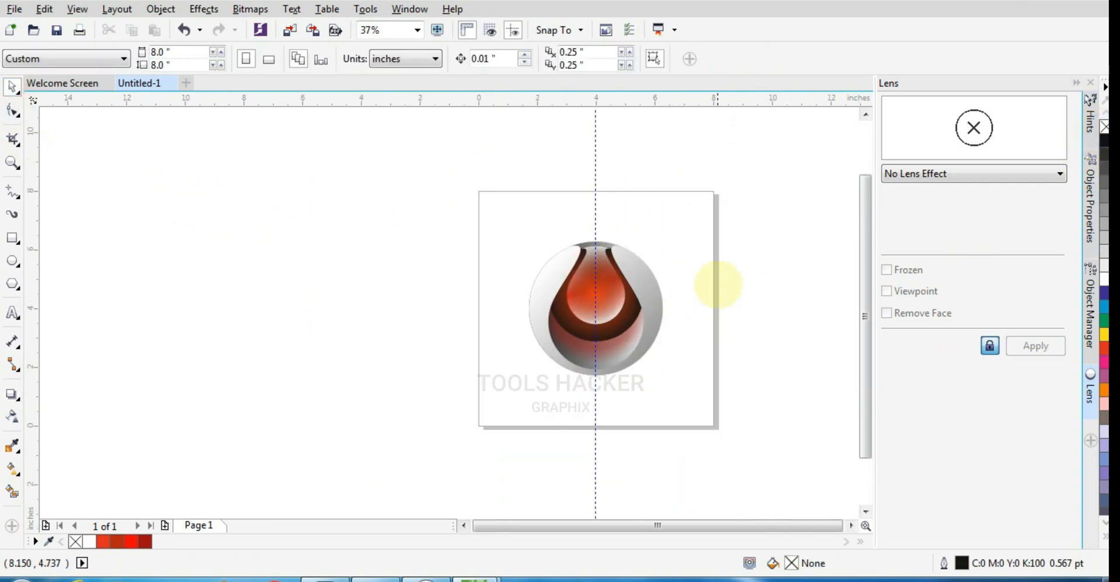
left_click_drag(500, 403, 500, 403)
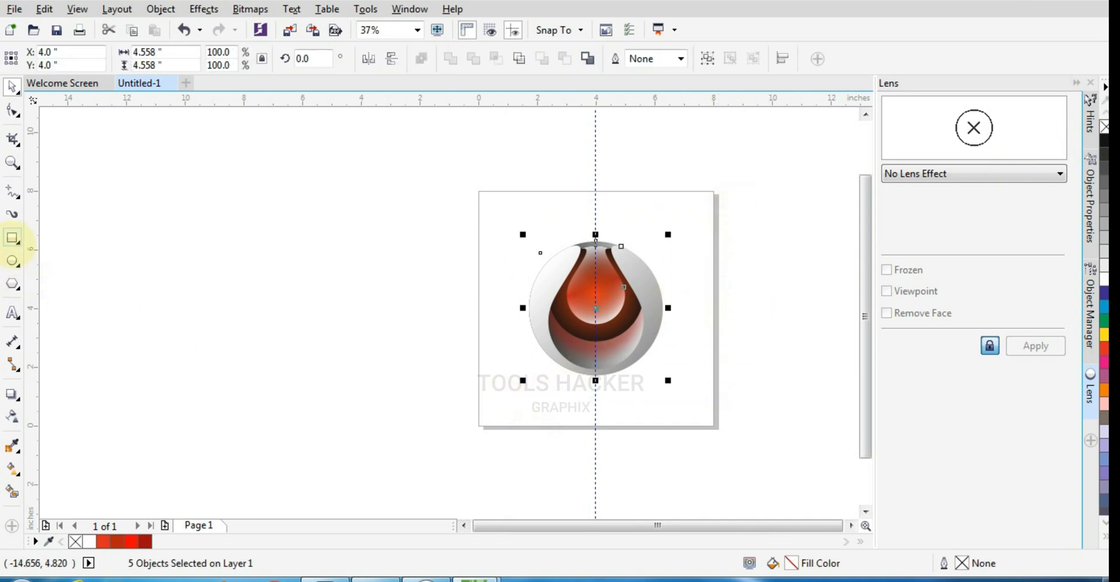
Add an 8 by 8 inch page-sized rectangle behind the logo and fill it with 40% black grey.
double_click(12, 240)
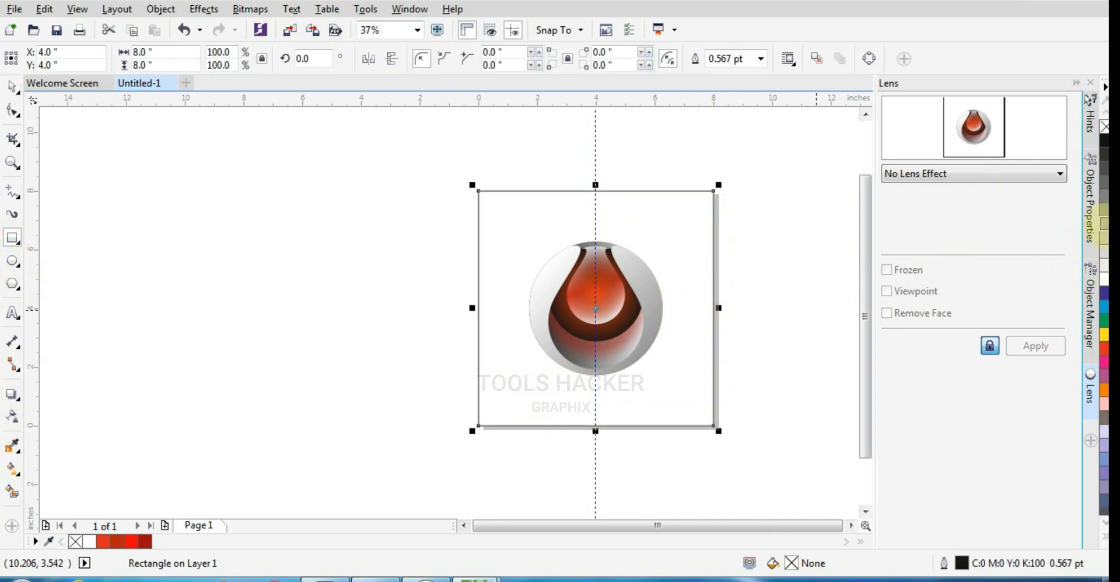
left_click(1105, 238)
left_click(1105, 223)
scroll(718, 325, "up", 1)
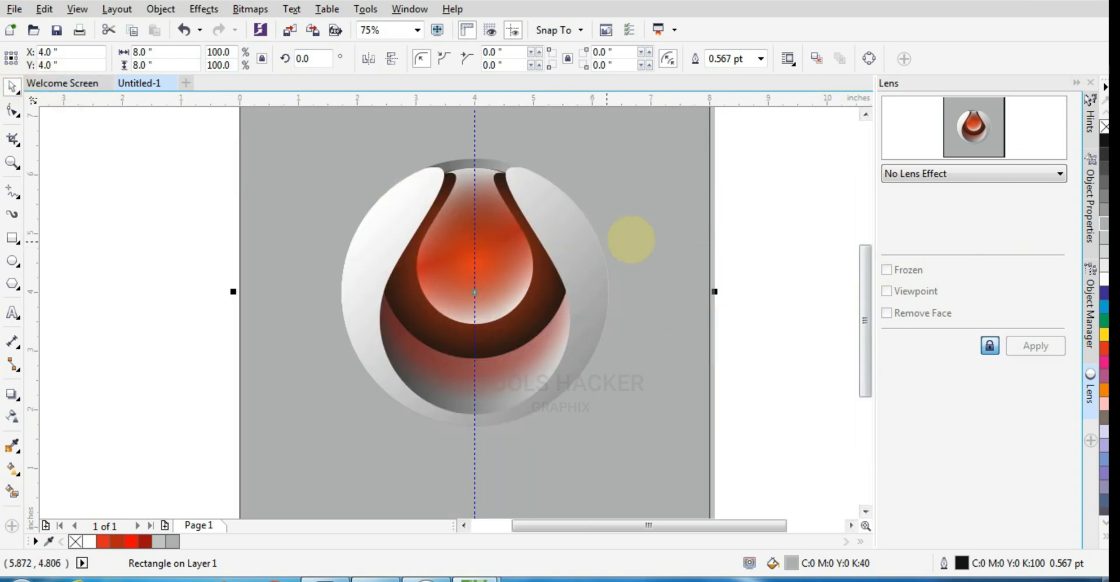
left_click(757, 138)
left_click(496, 158)
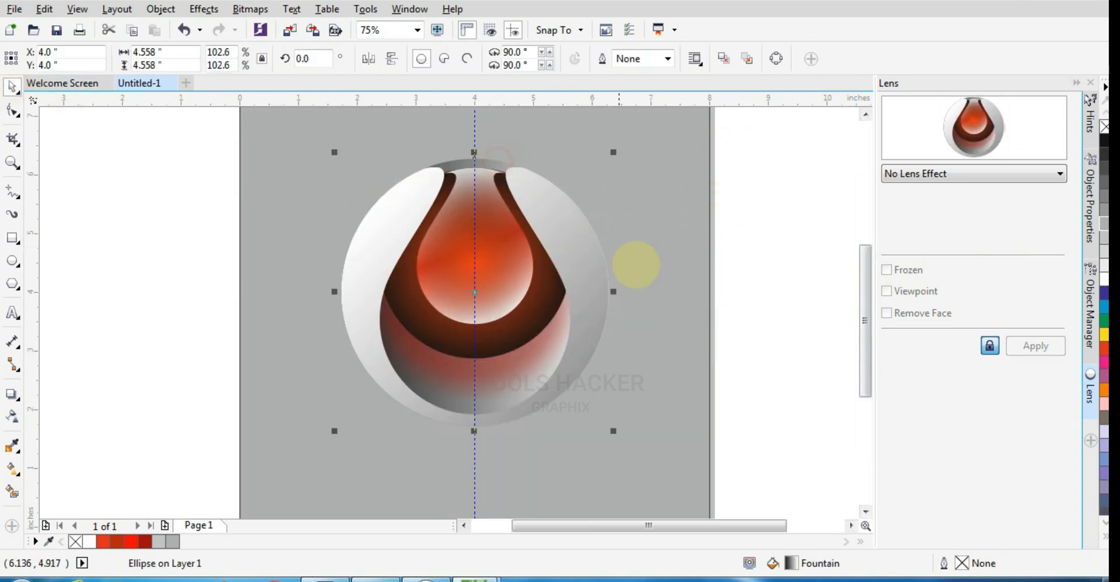
left_click(756, 216)
scroll(543, 326, "down", 1)
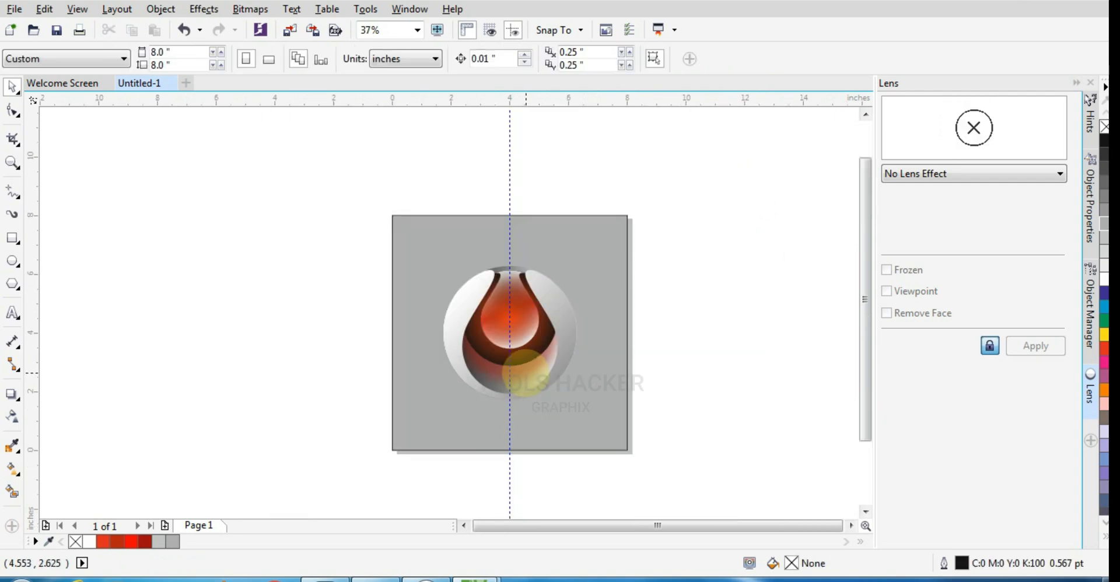
Draw a flat ellipse about 2.7 by 0.125 inches below the logo and give it a black fill and outline.
scroll(525, 372, "up", 1)
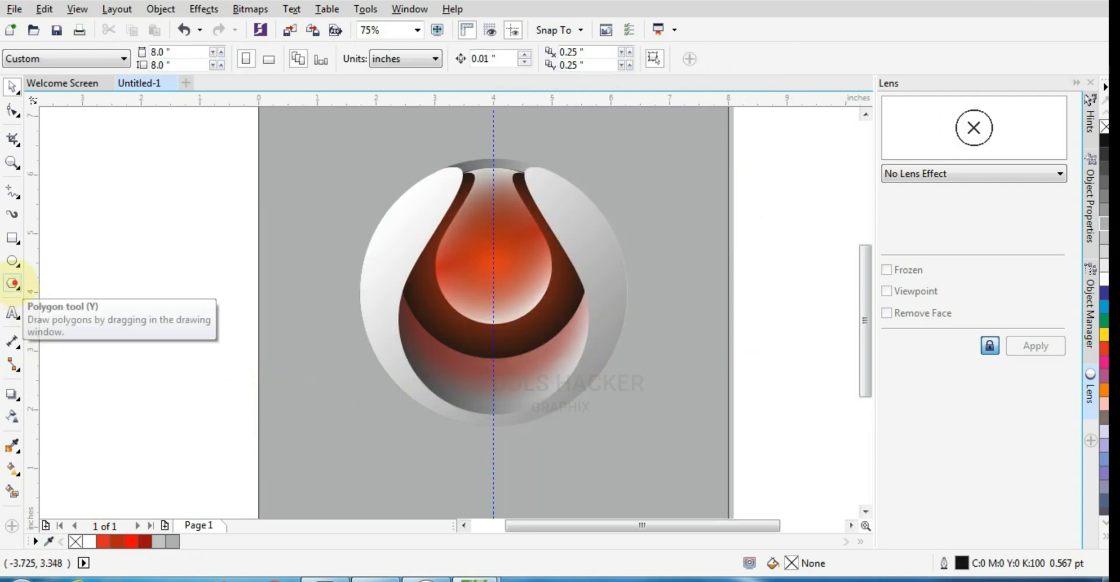
left_click(12, 261)
left_click_drag(424, 459, 584, 464)
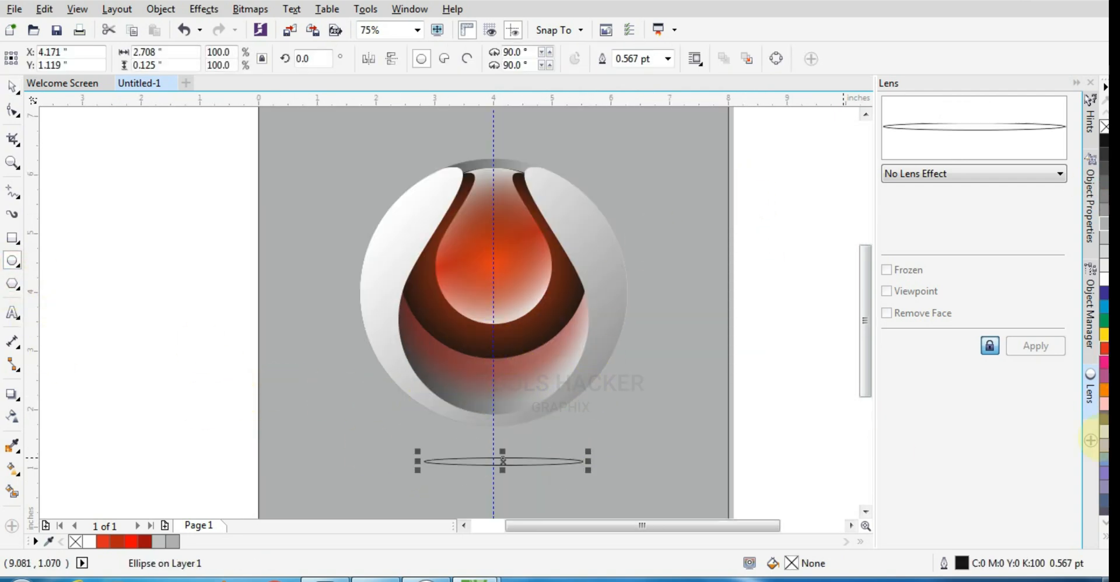
left_click(1105, 539)
left_click(1092, 210)
right_click(1092, 210)
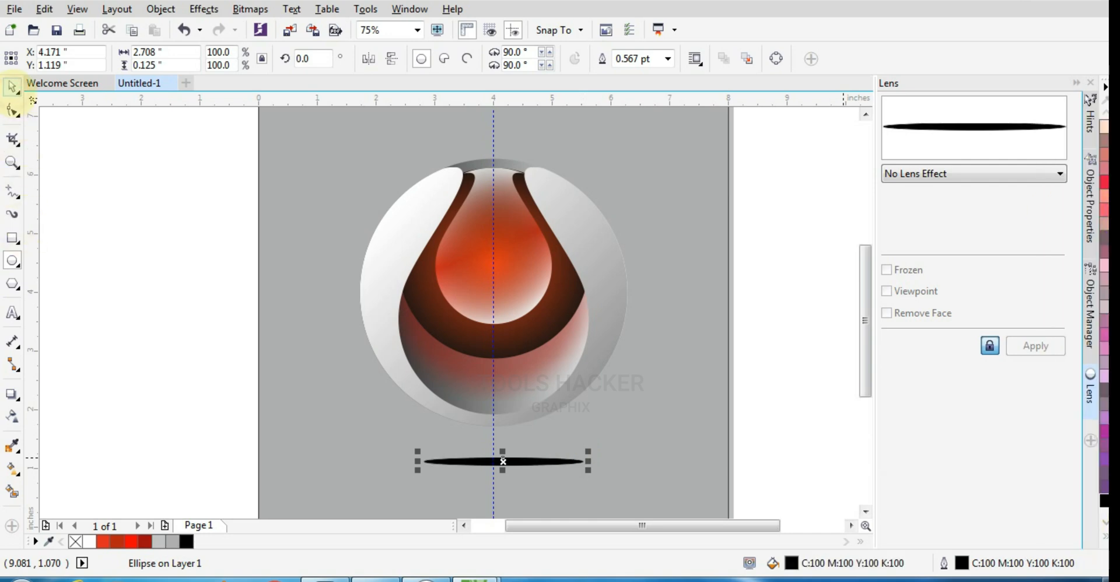
Convert the flat black ellipse to a 300 dpi RGB Color (24-bit) bitmap with a transparent background.
left_click(250, 9)
left_click(280, 23)
left_click(583, 241)
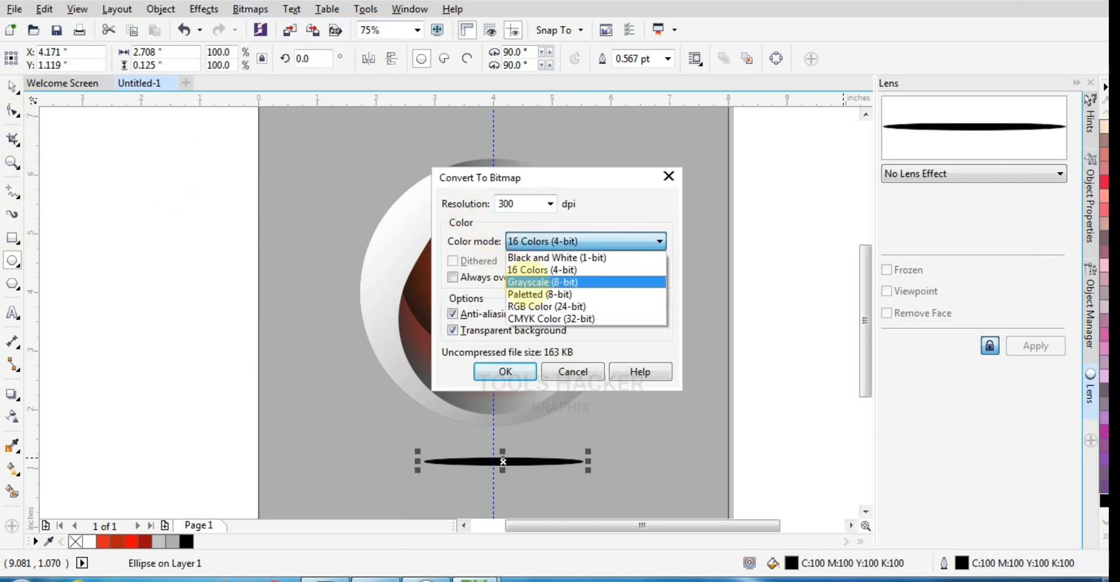
left_click(525, 306)
left_click(505, 371)
Blur the ellipse bitmap into a soft ground shadow and stretch it to about 4.65 by 0.65 inches.
left_click(251, 10)
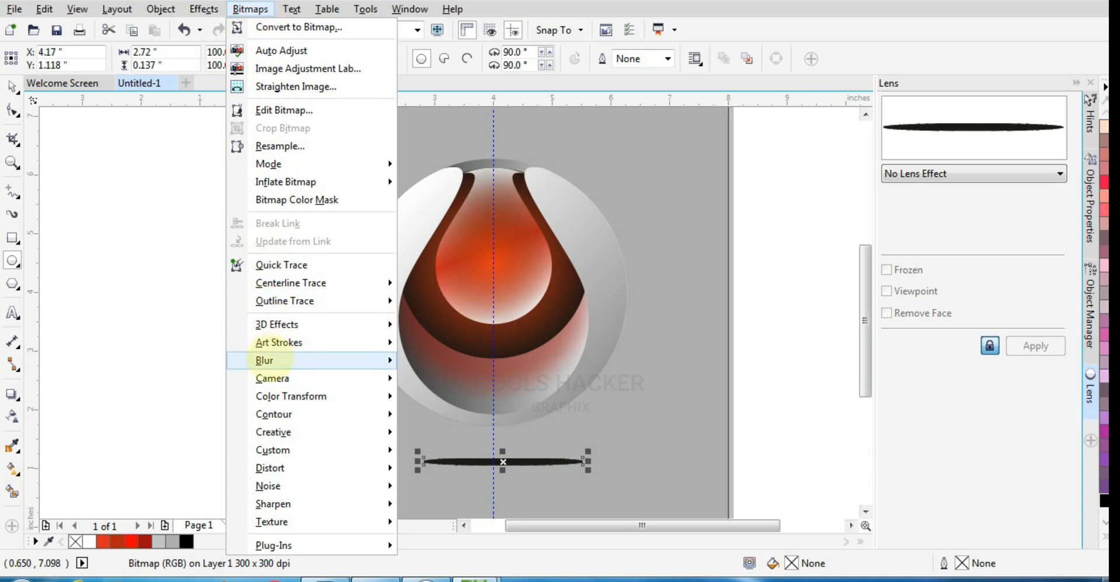
mouse_move(268, 360)
left_click(464, 380)
left_click(593, 333)
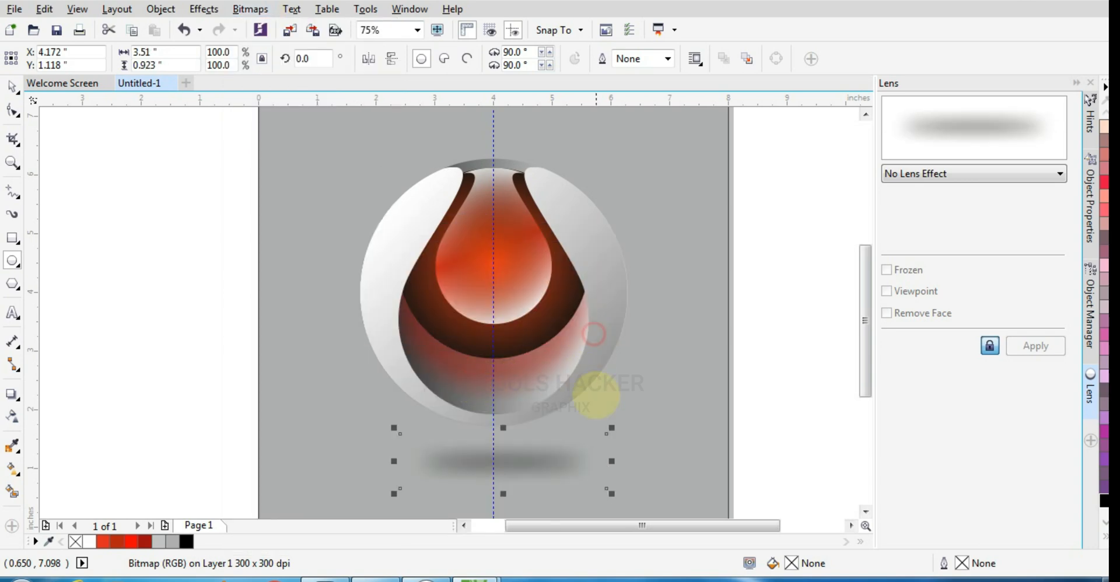
left_click_drag(503, 494, 518, 487)
left_click_drag(611, 462, 642, 462)
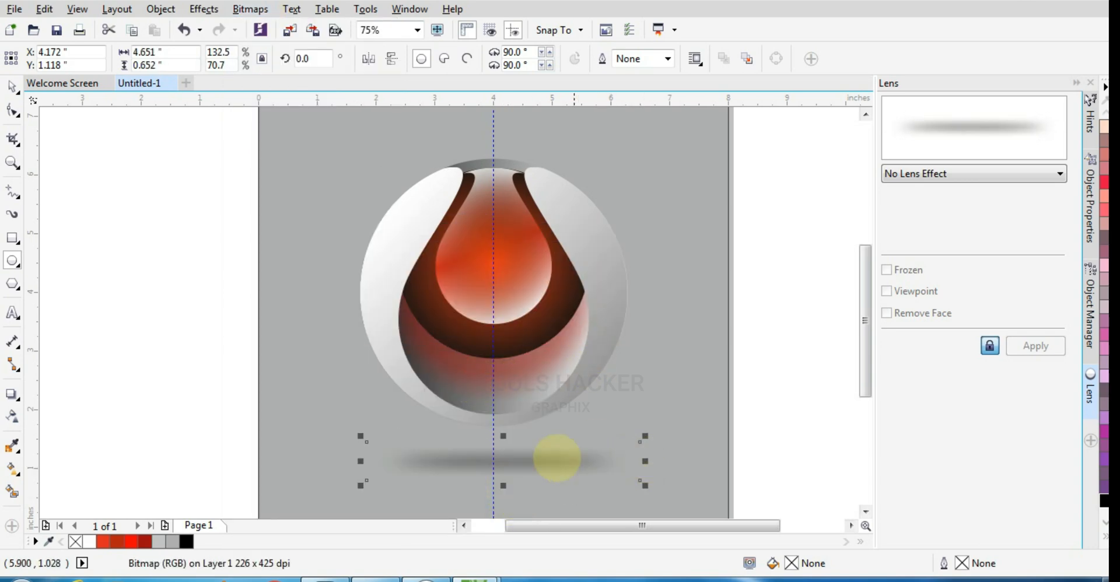
Centre the ground shadow horizontally on the logo and nudge it up towards the logo's base.
left_click(12, 86)
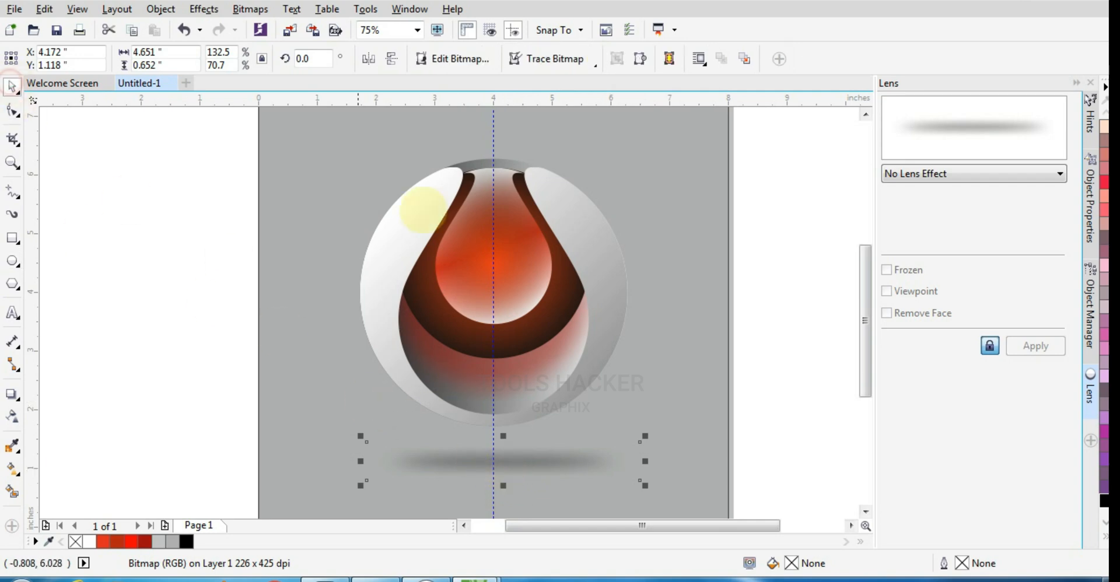
left_click(569, 223, "shift")
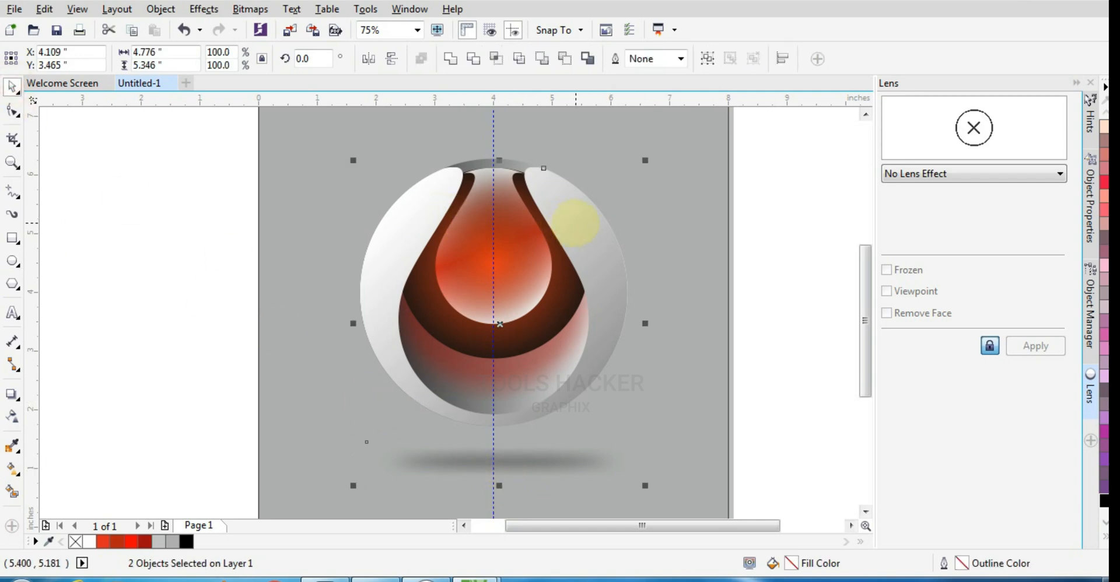
key("c")
left_click(555, 454)
key("Up")
key("Up")
key("Up")
Enlarge the ground shadow to about 5.7 by 1.03 inches and bring the logo's objects in front of it.
left_click_drag(638, 465, 668, 477)
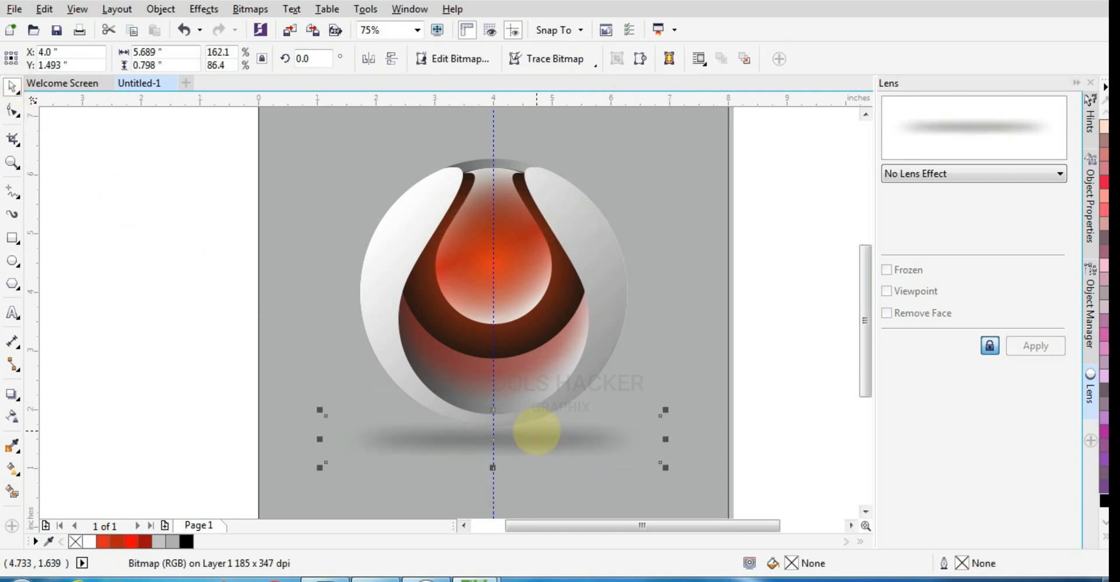
left_click_drag(493, 410, 494, 397)
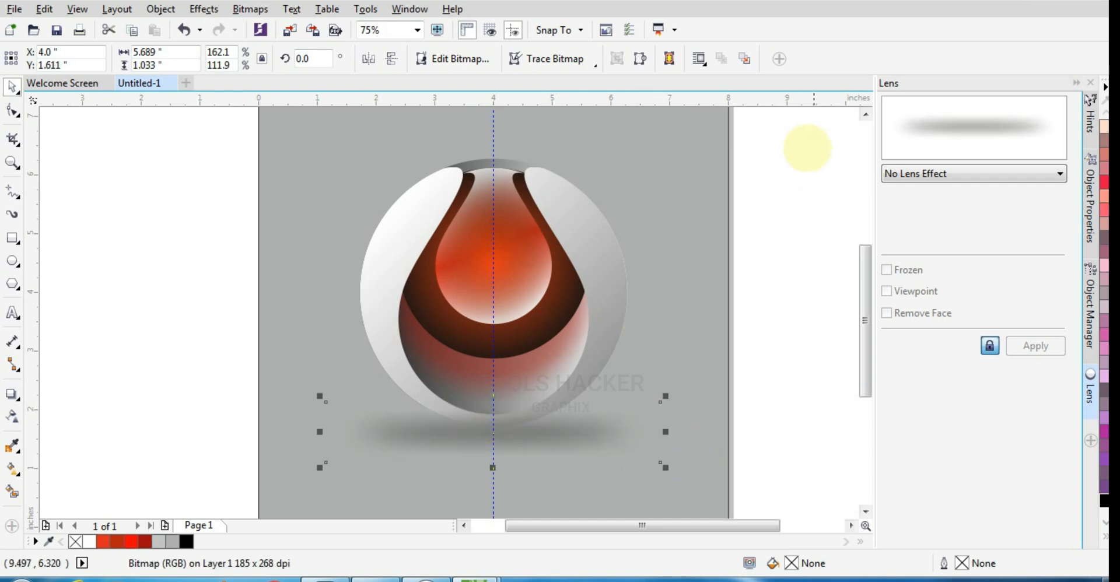
left_click_drag(807, 147, 319, 439)
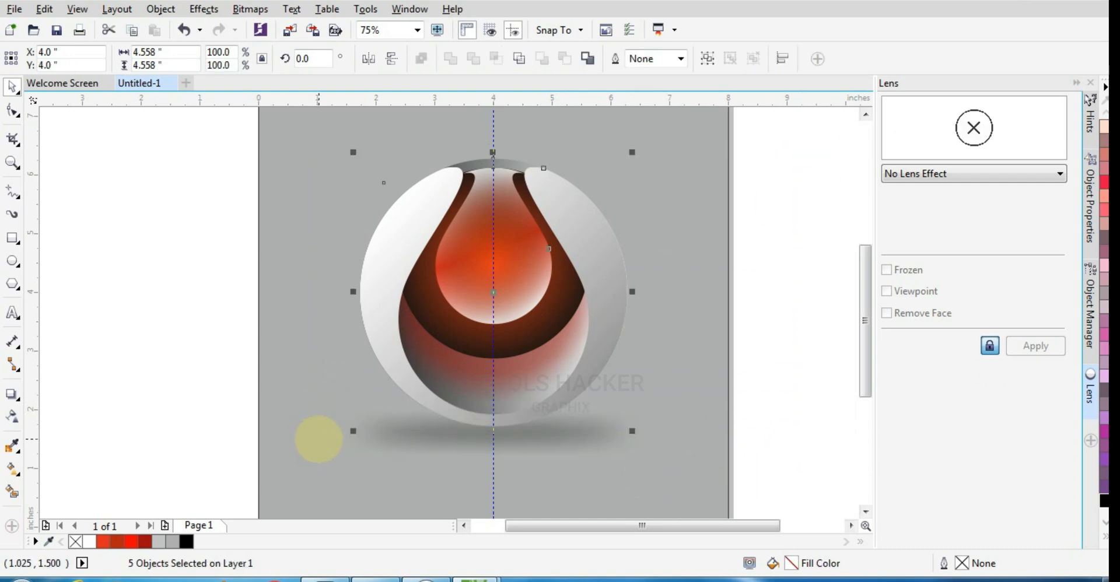
left_click(761, 378)
Reduce the ground shadow's height slightly from its lower edge.
left_click(493, 465)
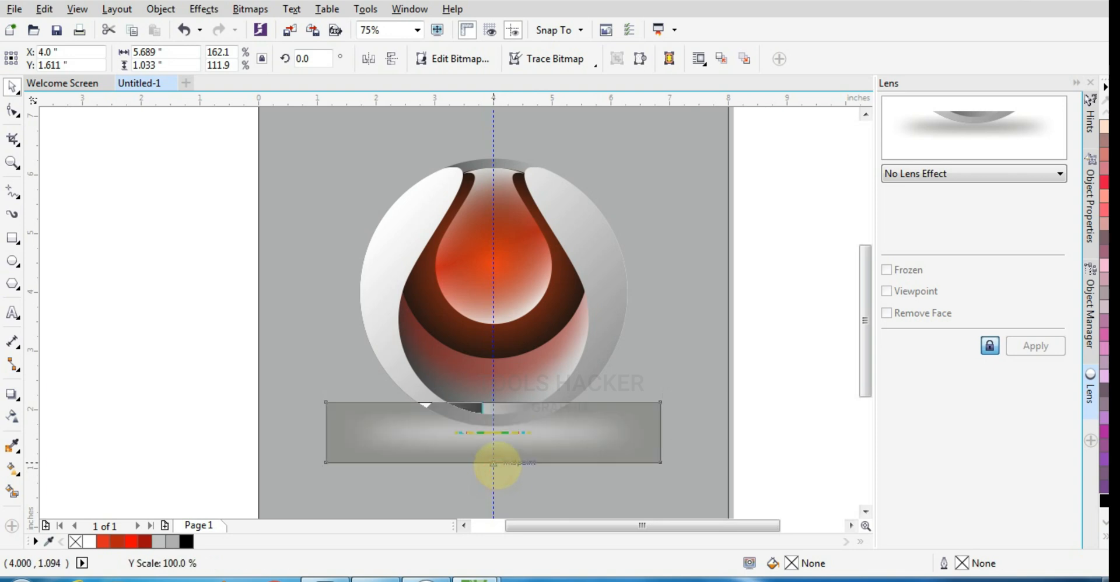
left_click_drag(497, 465, 496, 453)
left_click(751, 418)
scroll(510, 410, "down", 1)
scroll(530, 405, "up", 1)
scroll(531, 405, "down", 1)
scroll(551, 384, "up", 1)
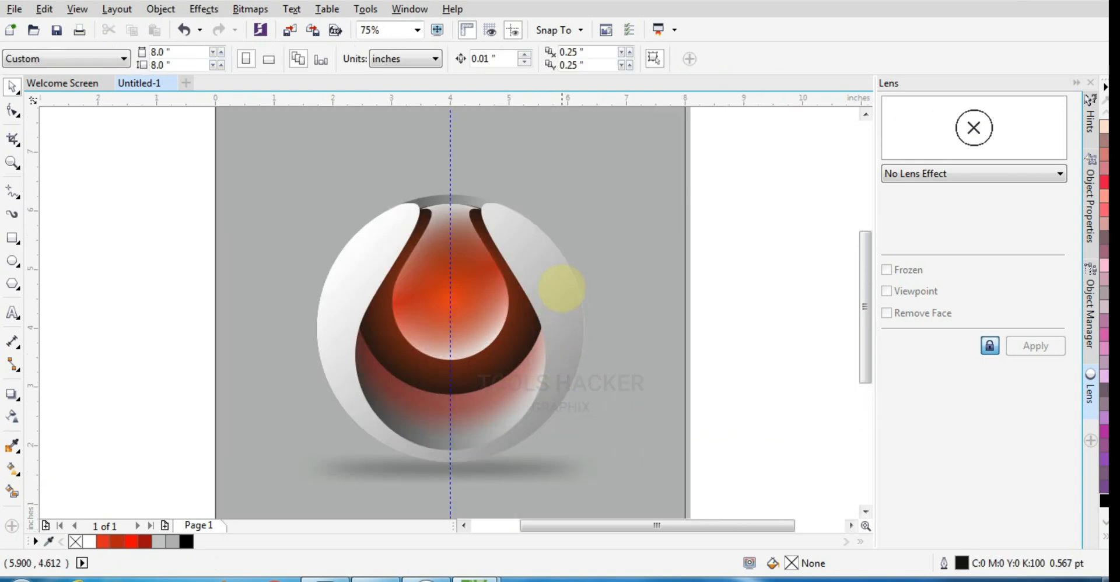
Add a drop shadow with zero offset to the outer circle, coloured white in Normal merge mode, as a glow.
left_click(465, 194)
left_click(11, 394)
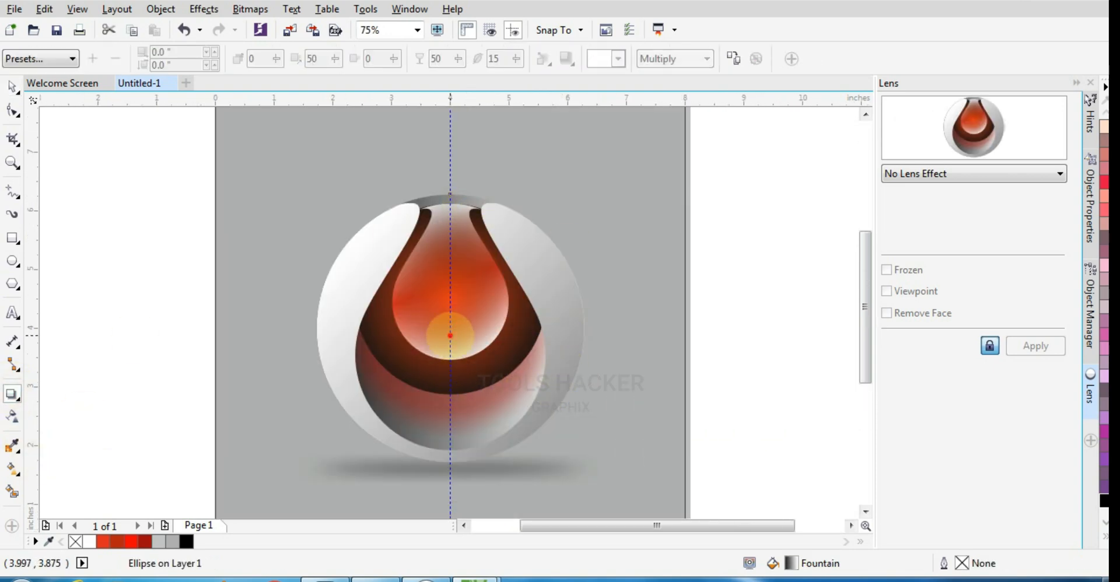
left_click_drag(447, 325, 449, 329)
left_click(618, 58)
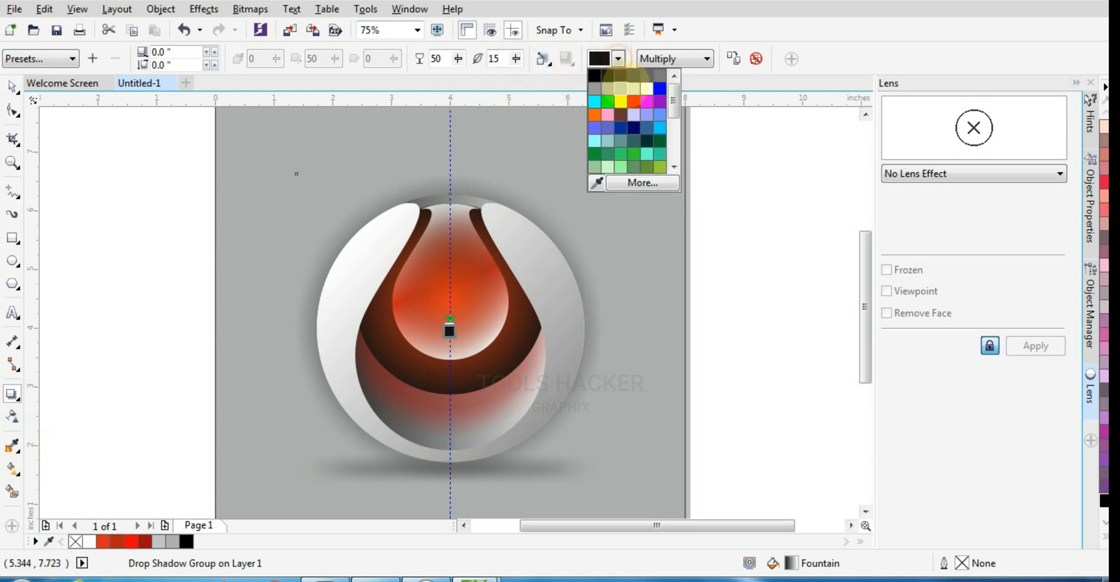
left_click(667, 71)
left_click(675, 58)
left_click(660, 74)
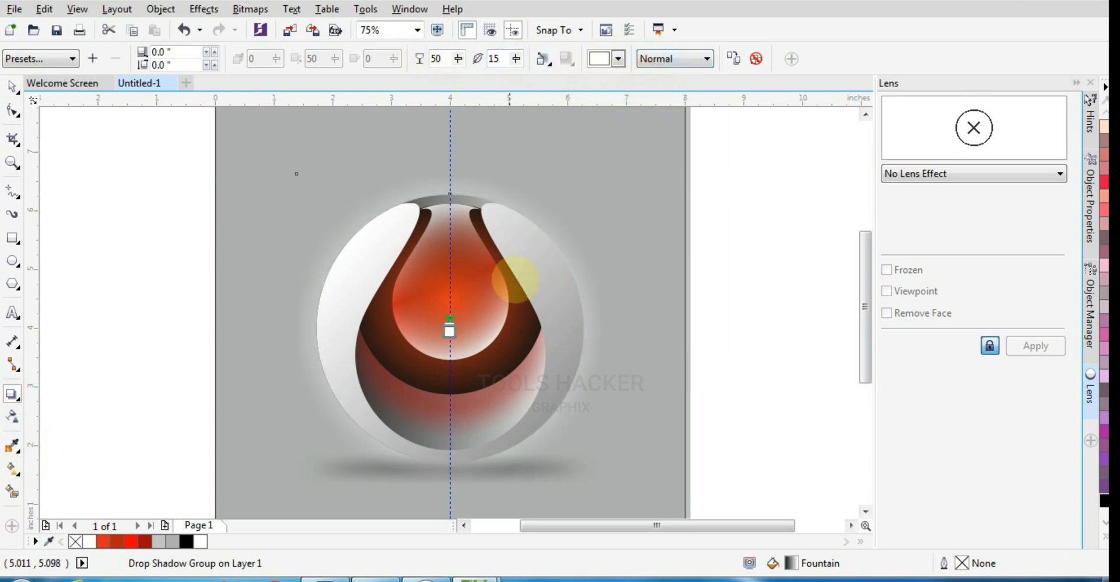
Set the white glow's feathering to 35 and its opacity to 25.
double_click(499, 60)
type("25")
key("Return")
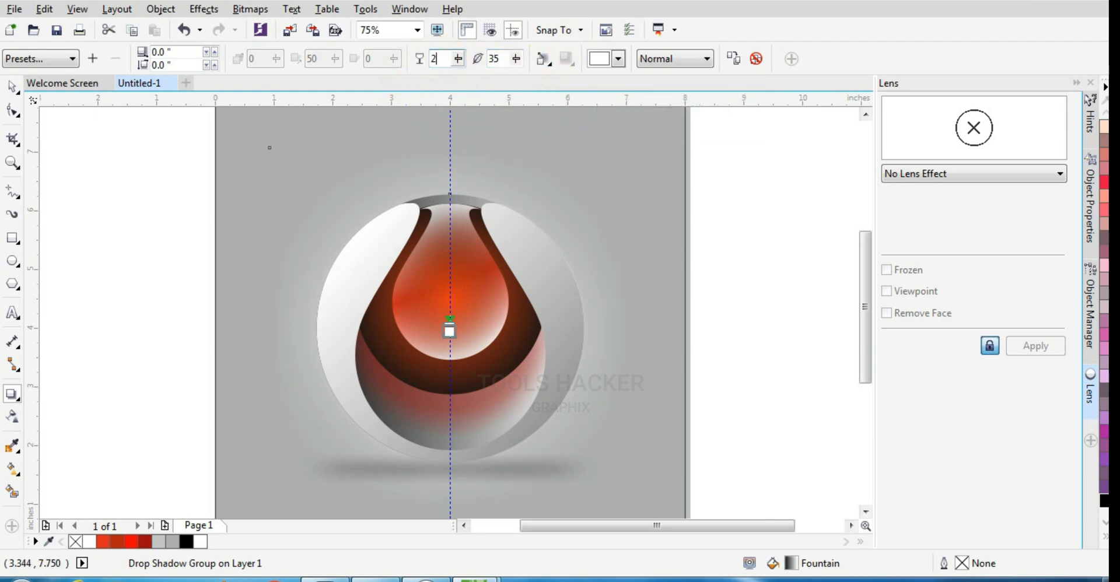
left_click(12, 87)
left_click(734, 438)
scroll(507, 378, "down", 1)
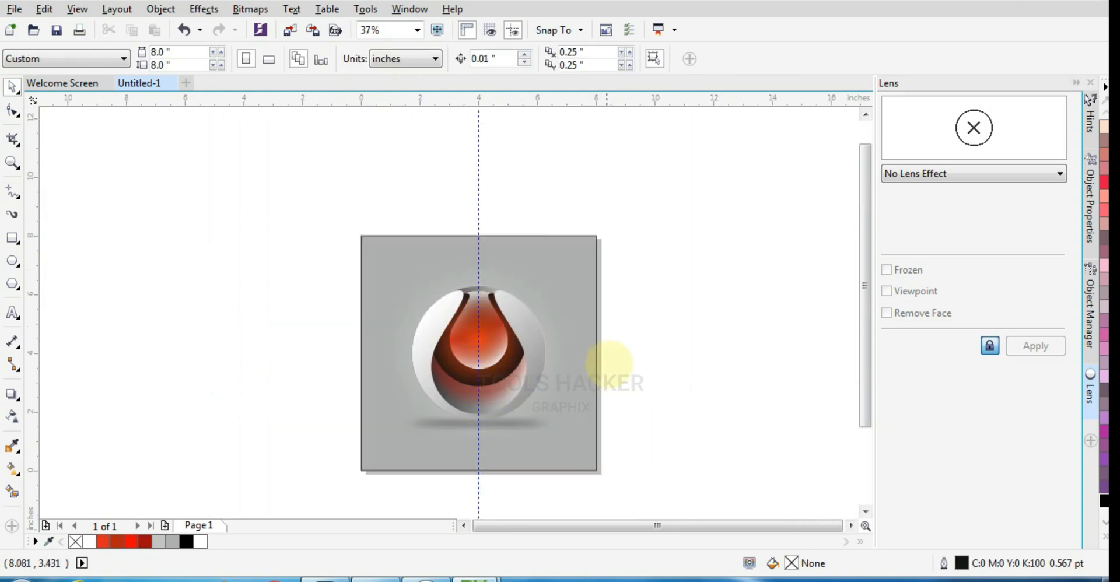
Delete the vertical guideline through the centre of the logo.
left_click(478, 193)
key("Delete")
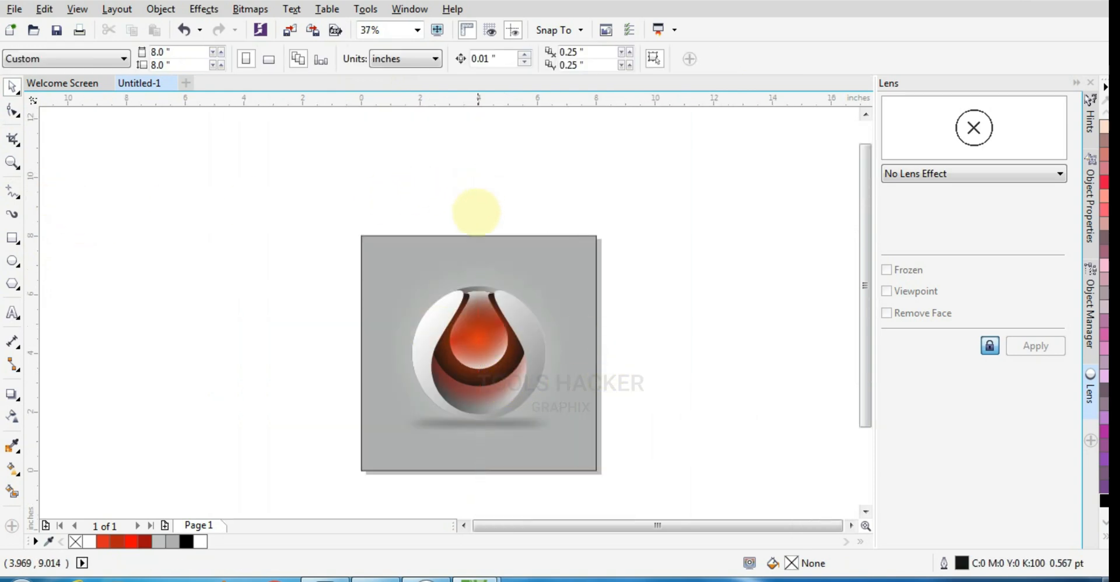
scroll(483, 350, "up", 1)
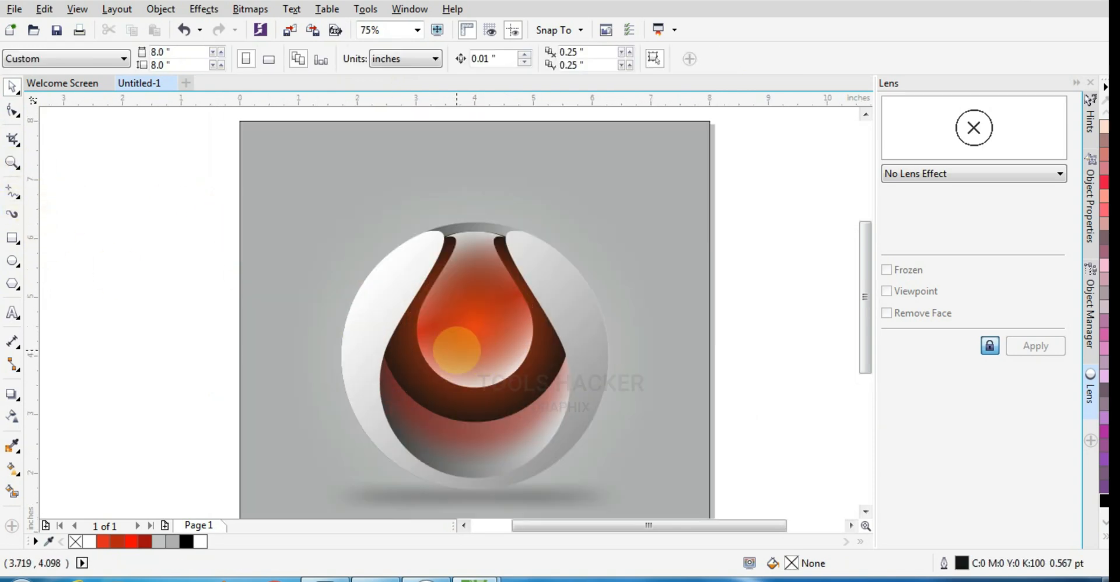
Examine the whole logo and its background in a full-screen preview.
scroll(457, 349, "up", 1)
scroll(346, 357, "down", 1)
left_click(12, 162)
scroll(337, 187, "down", 1)
left_click_drag(307, 210, 554, 458)
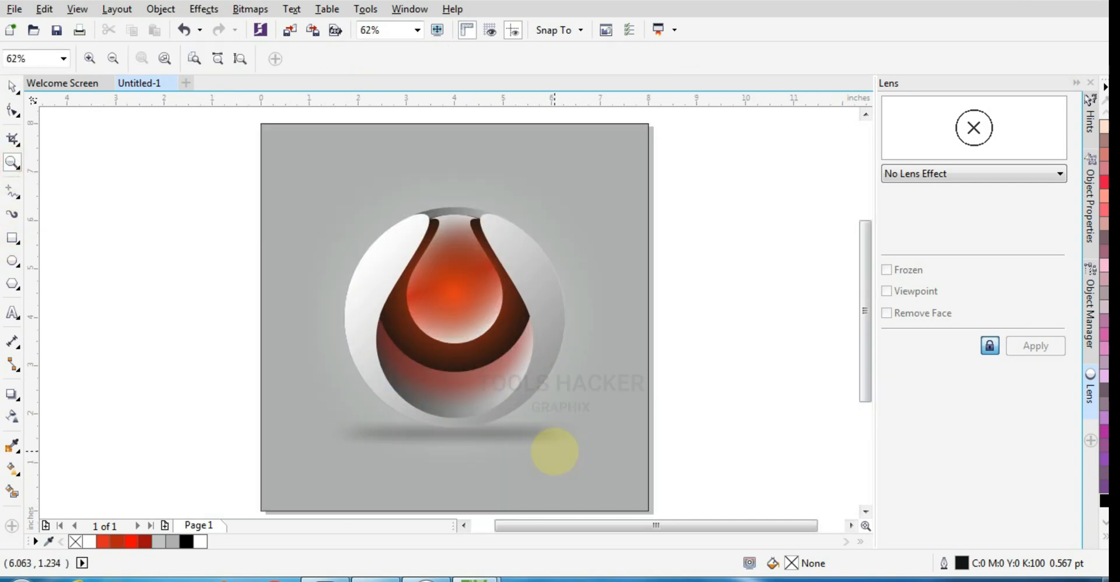
key("F9")
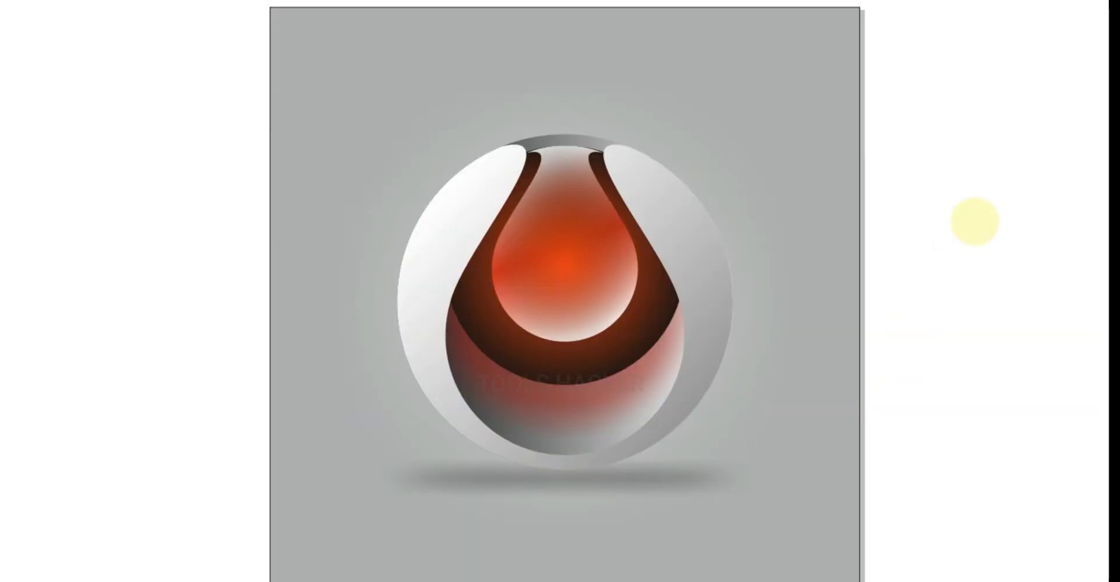
key("F9")
Draw a white circle without outline, about 0.275 inches wide, on the upper-left part of the small vase.
left_click(12, 264)
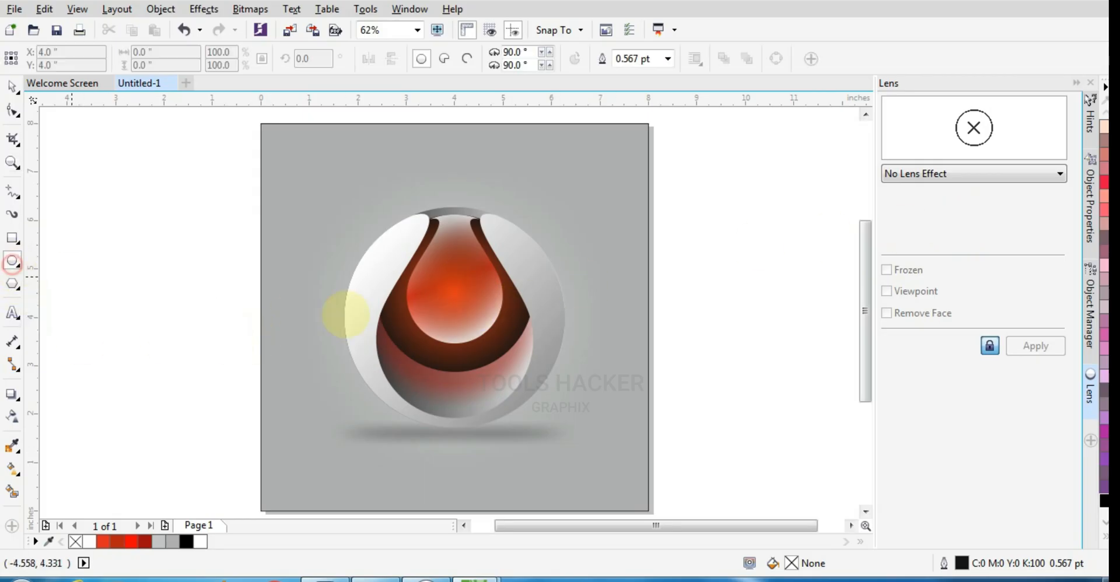
scroll(437, 280, "up", 4)
left_click_drag(413, 277, 442, 305)
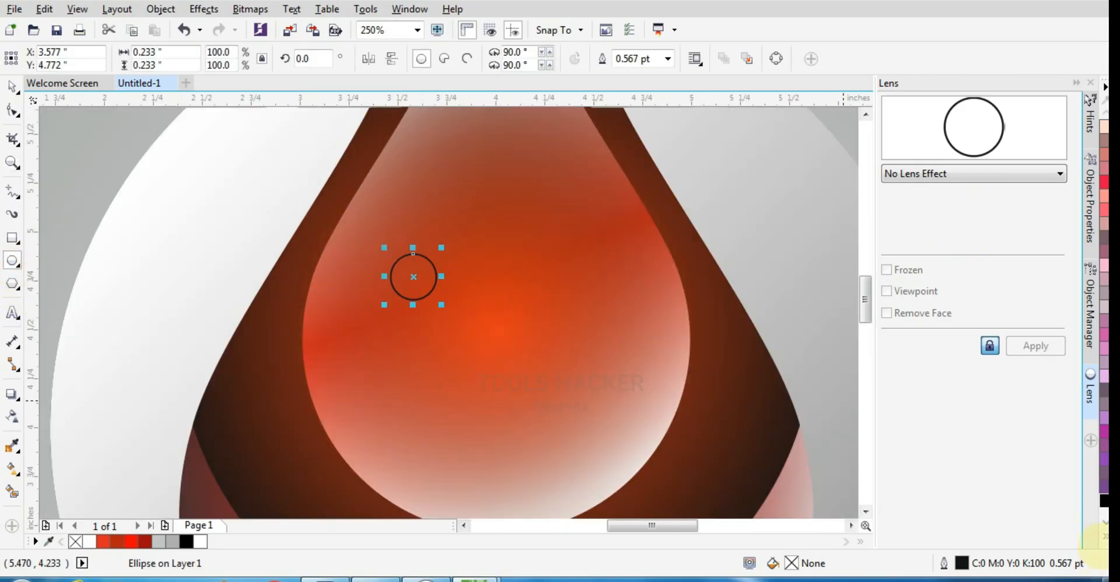
left_click(1105, 537)
left_click(1049, 266)
right_click(1051, 113)
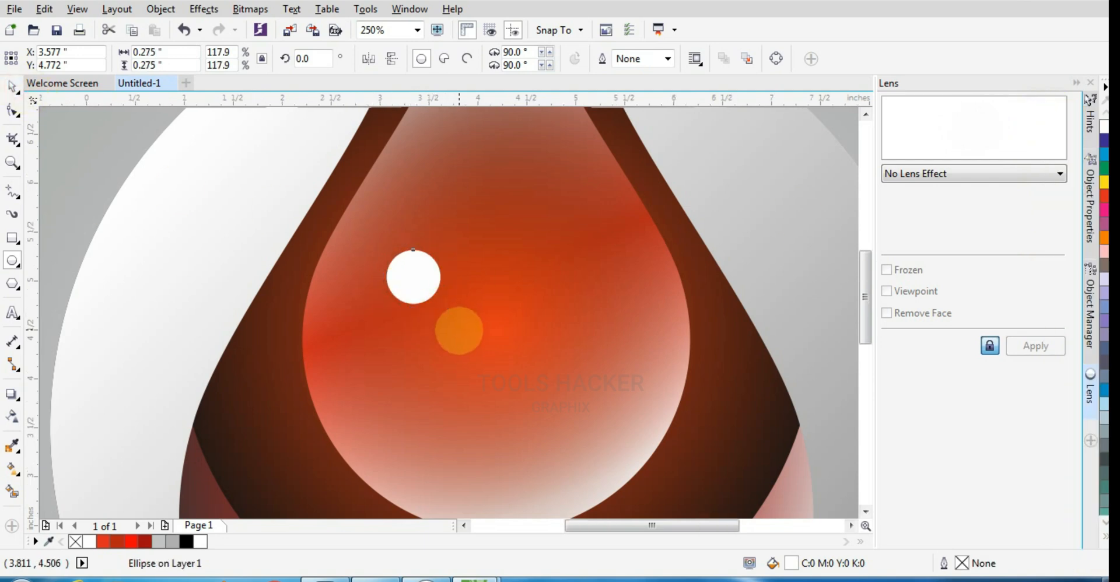
scroll(447, 319, "up", 2)
scroll(344, 245, "down", 2)
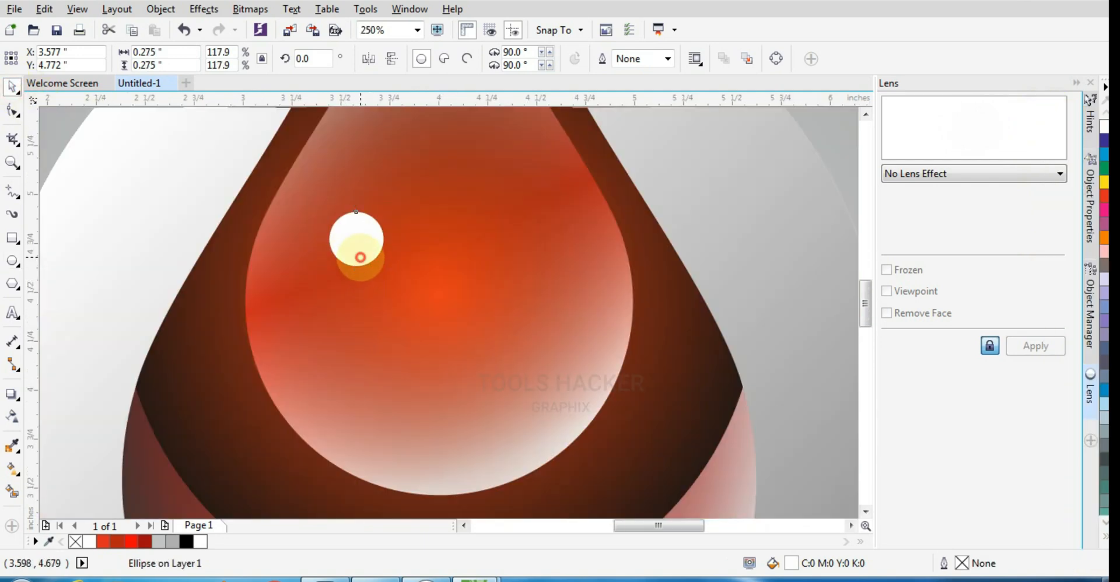
Place two progressively smaller copies of the white circle diagonally down towards the vase's centre, the smallest about 0.08 inches wide.
left_click_drag(360, 256, 479, 410)
scroll(392, 282, "up", 2)
scroll(415, 321, "down", 2)
scroll(414, 324, "up", 1)
scroll(473, 328, "down", 4)
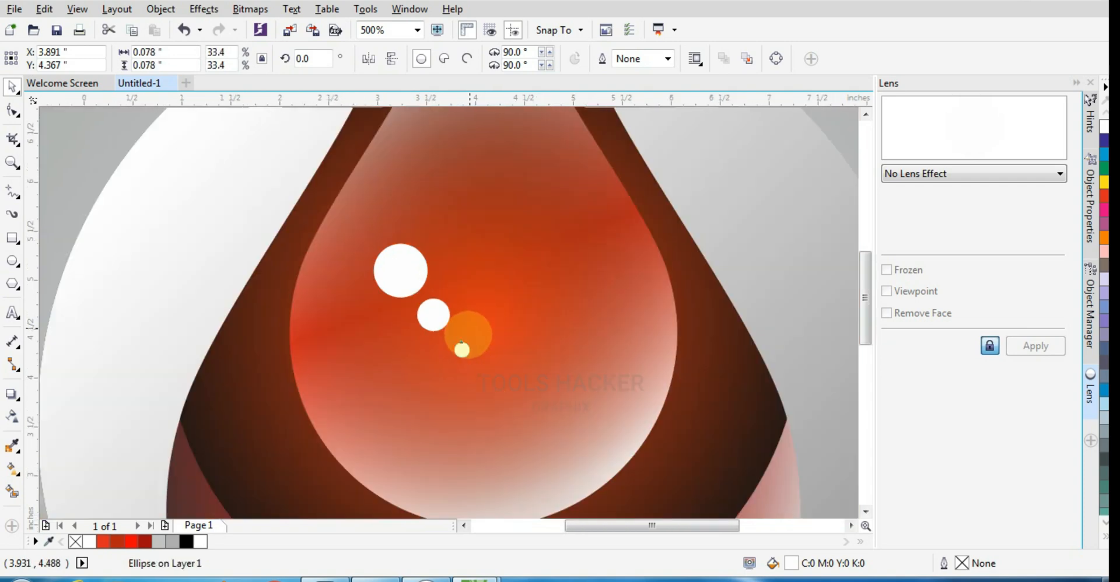
left_click(580, 268)
Preview the finished logo with its white highlight dots full screen.
left_click(13, 162)
left_click_drag(362, 241, 581, 445)
key("F9")
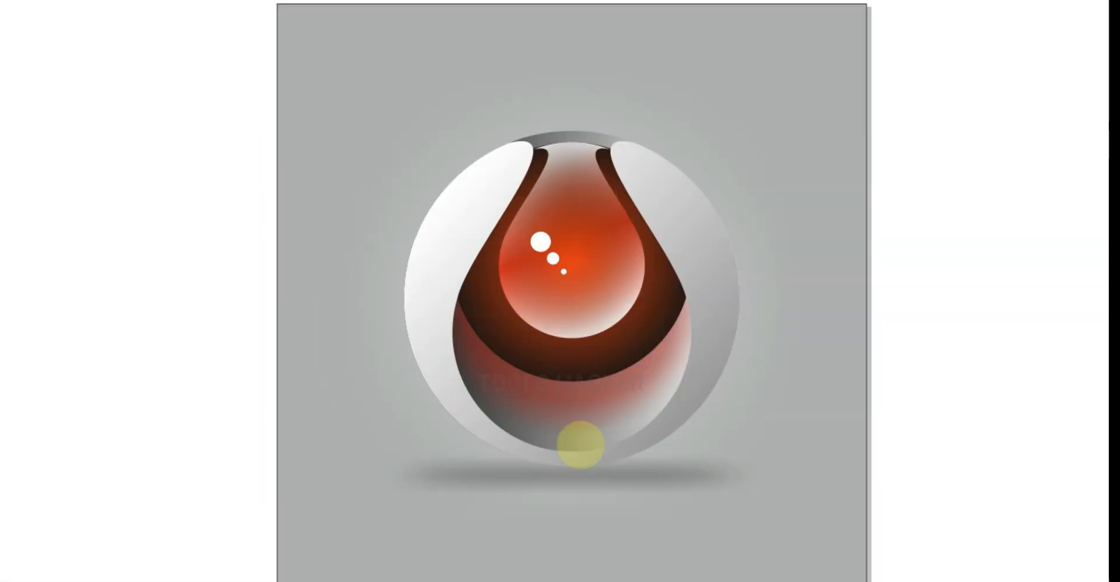